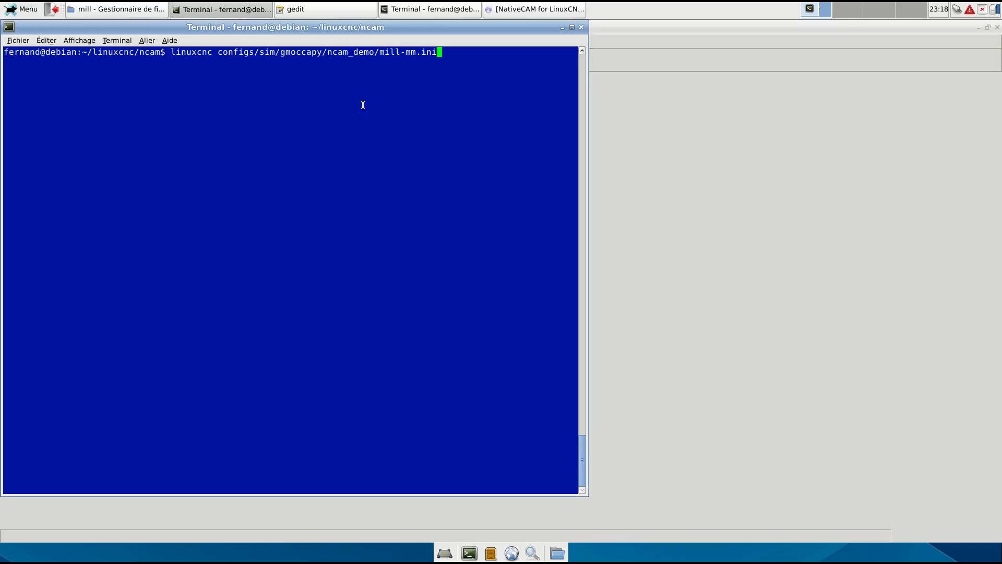
Launch LinuxCNC with the configs/sim/gmoccapy/ncam_demo/mill-mm.ini configuration.
{"action": "key", "text": "Return"}
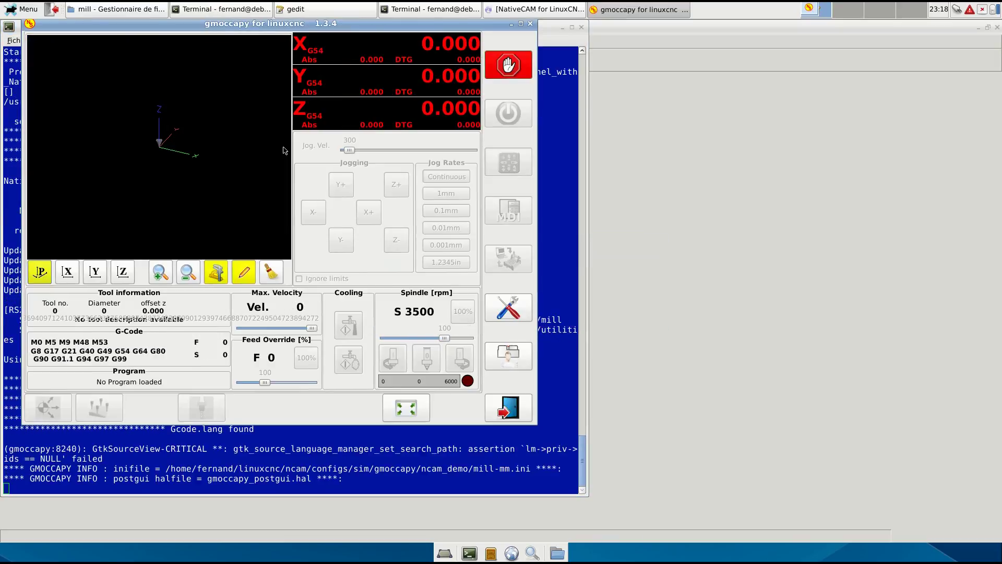
Maximize gmoccapy and review the Workpiece size, rapid-to-Z, Z clear and clear-through values.
{"action": "double_click", "coordinate": [320, 24]}
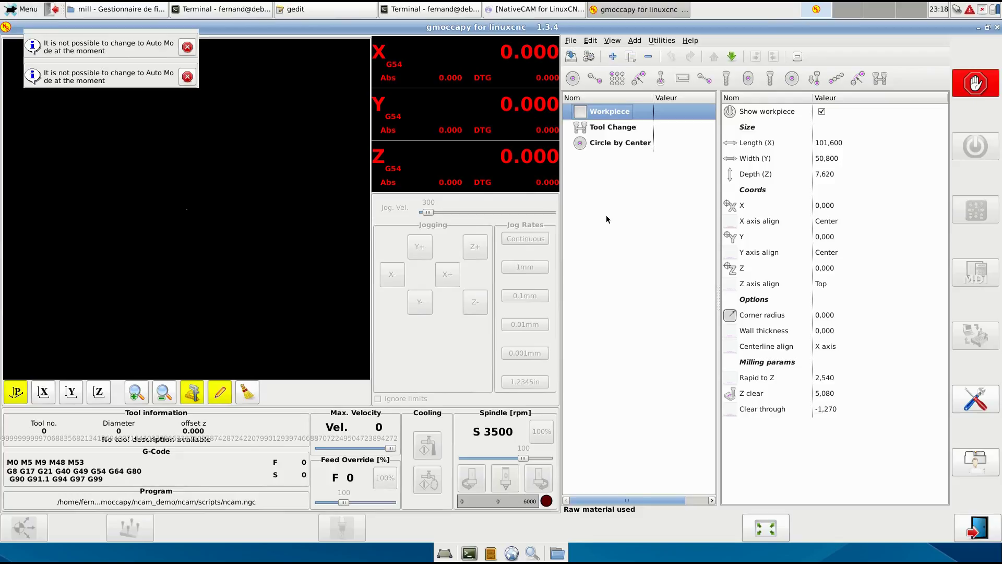
{"action": "left_click", "coordinate": [851, 146]}
{"action": "left_click", "coordinate": [849, 159]}
{"action": "left_click", "coordinate": [846, 173]}
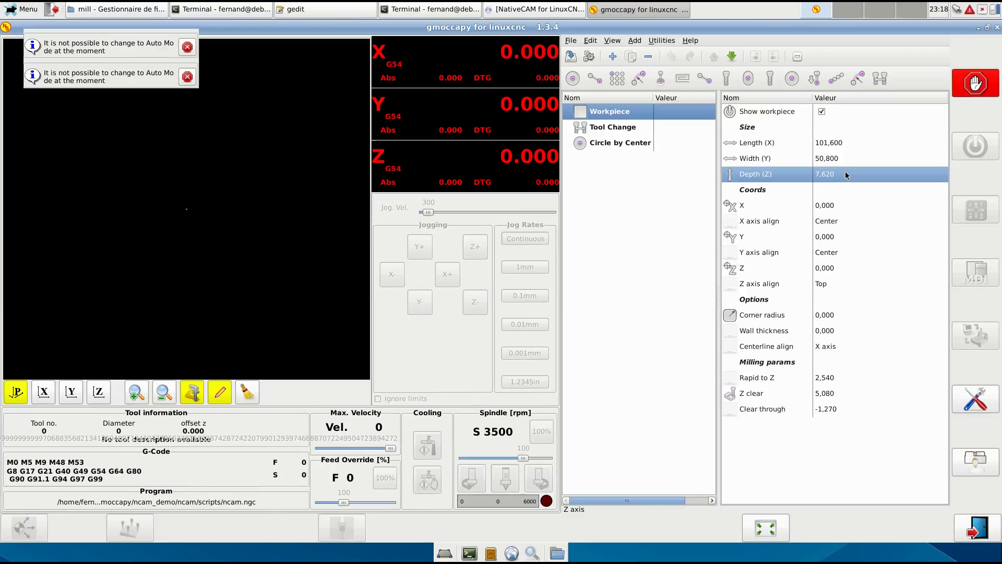
{"action": "left_click", "coordinate": [836, 372]}
{"action": "left_click", "coordinate": [838, 392]}
{"action": "left_click", "coordinate": [842, 409]}
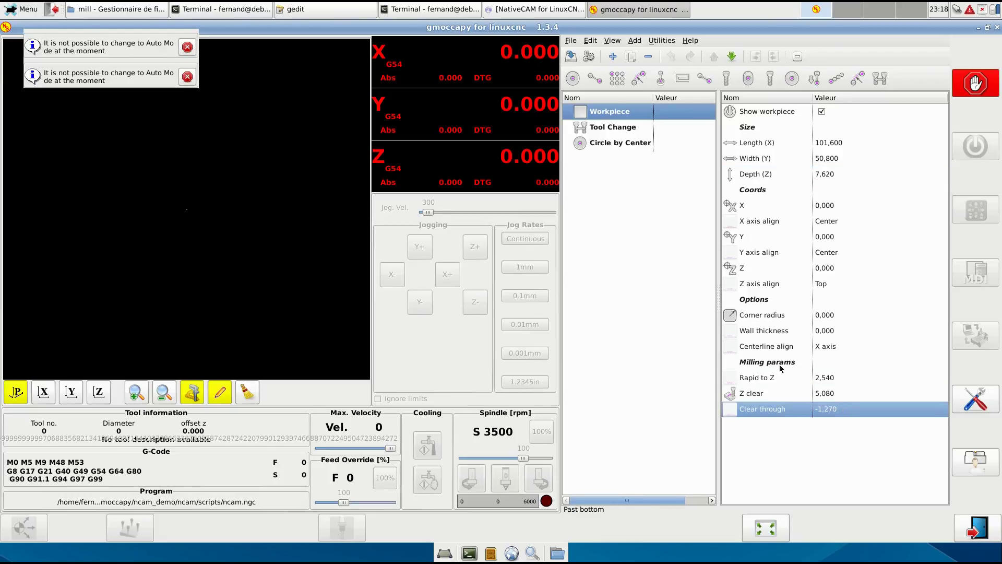
Show the Tool Change and Circle by Center parameters, then release the emergency stop.
{"action": "left_click", "coordinate": [618, 128]}
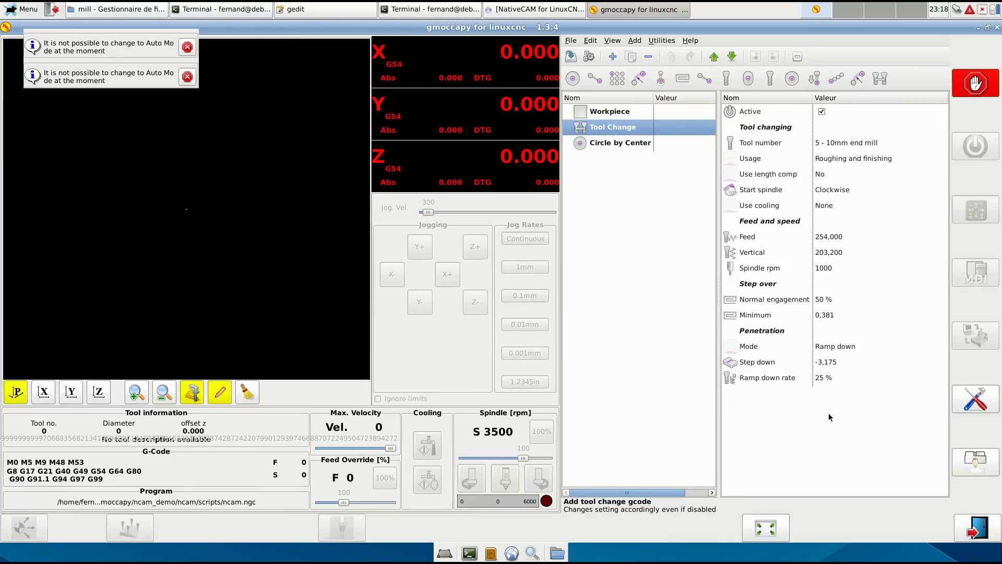
{"action": "left_click", "coordinate": [632, 144]}
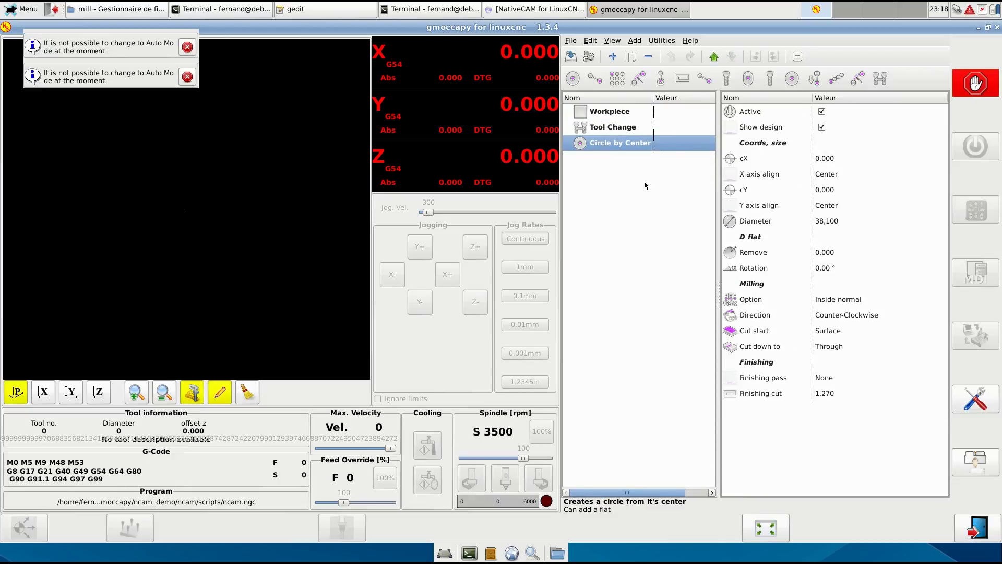
{"action": "left_click", "coordinate": [978, 85]}
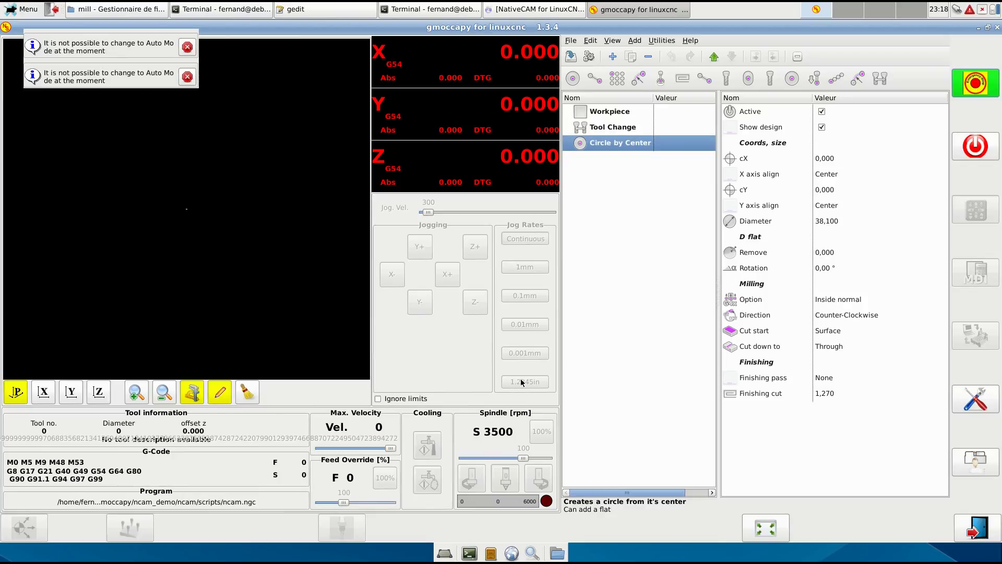
Power on the machine and home the X, Y and Z axes.
{"action": "left_click", "coordinate": [979, 142]}
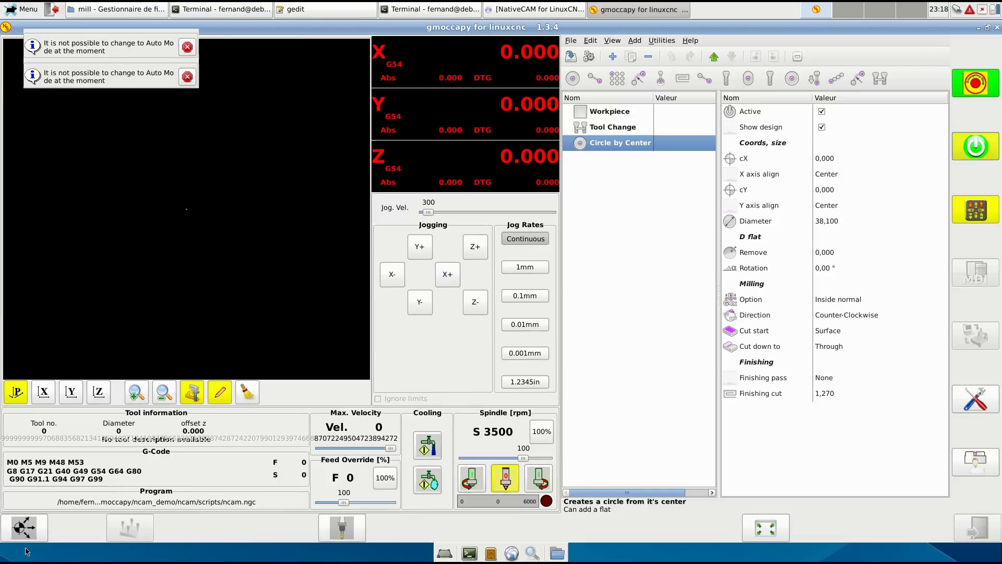
{"action": "left_click", "coordinate": [25, 531]}
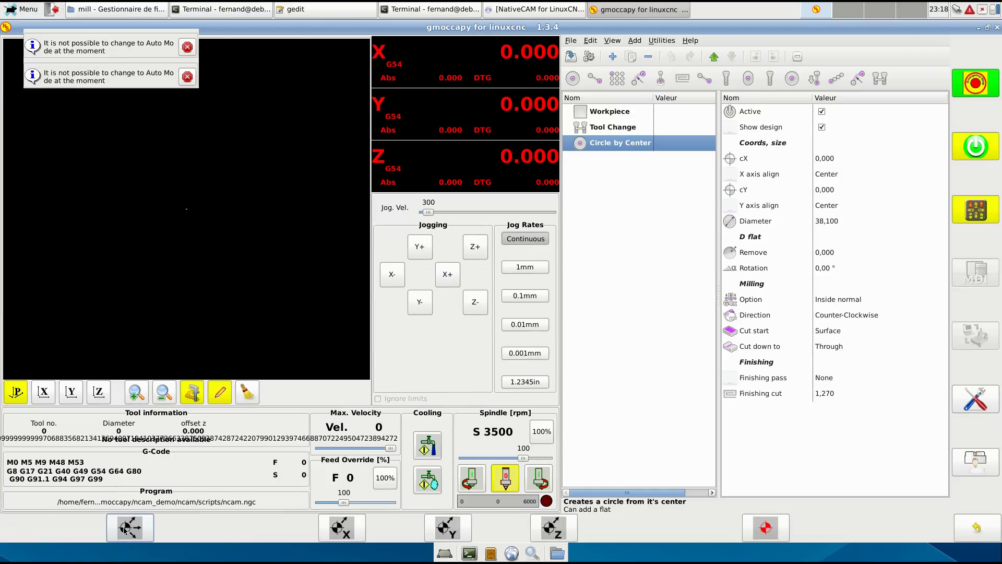
{"action": "left_click", "coordinate": [345, 532]}
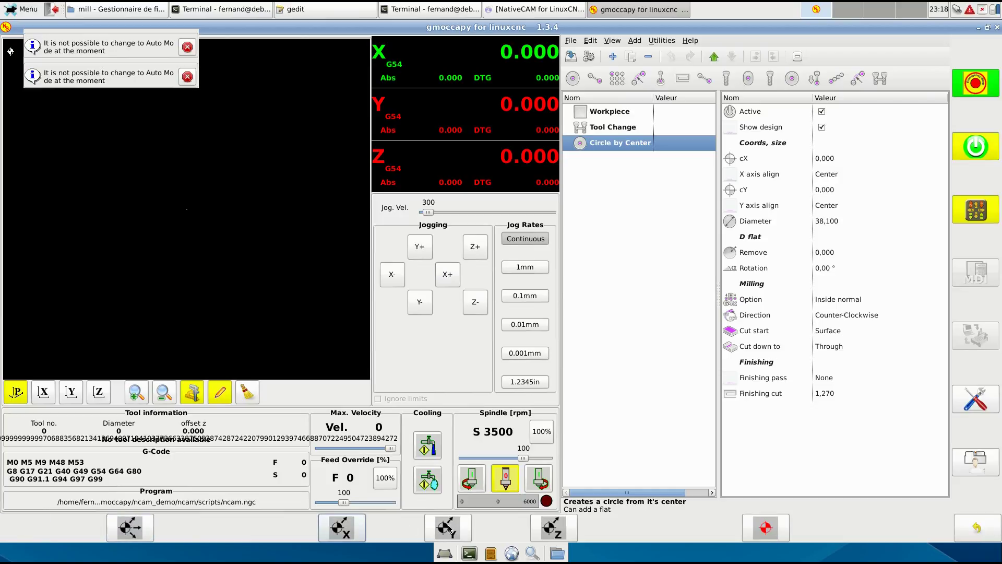
{"action": "left_click", "coordinate": [450, 529]}
{"action": "left_click", "coordinate": [551, 528]}
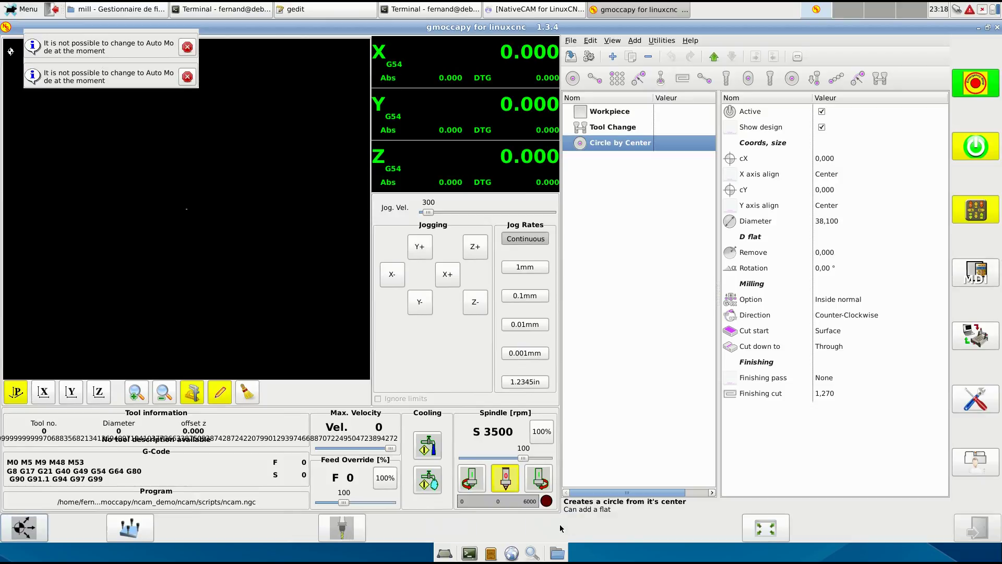
Dismiss the notifications, generate the circle G-code and enlarge its 3-D preview.
{"action": "left_click", "coordinate": [187, 47]}
{"action": "left_click", "coordinate": [187, 47]}
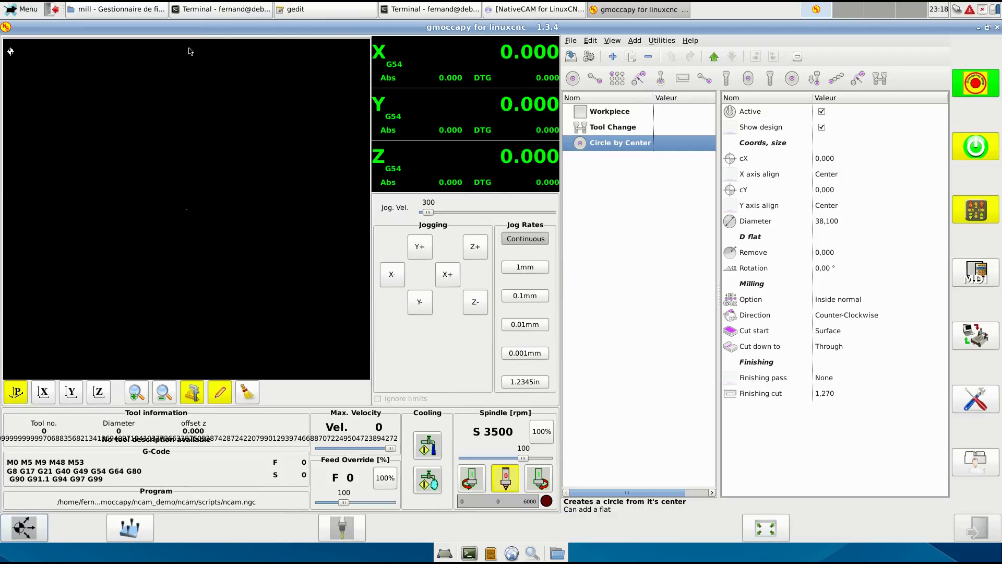
{"action": "left_click", "coordinate": [589, 57]}
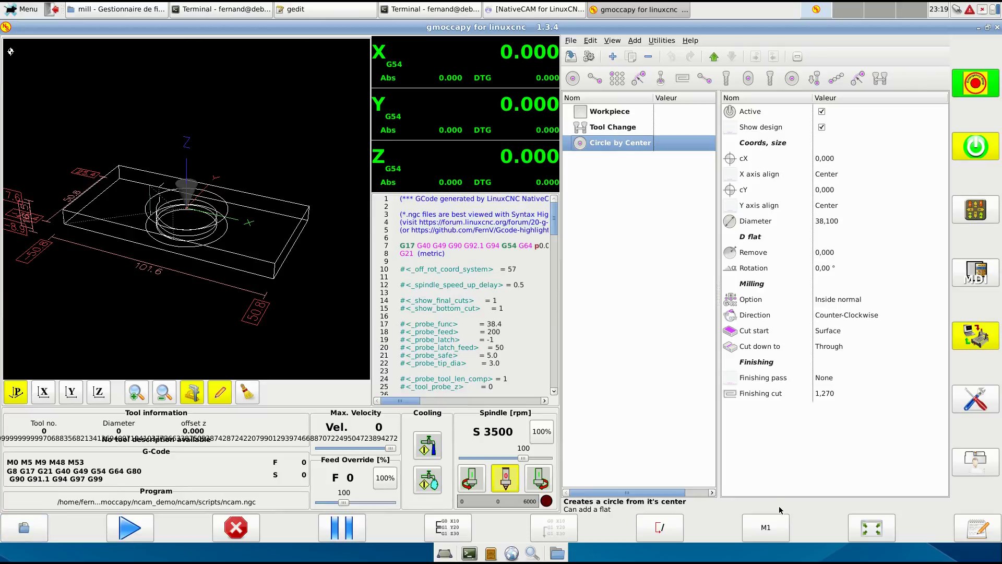
{"action": "left_click", "coordinate": [872, 530]}
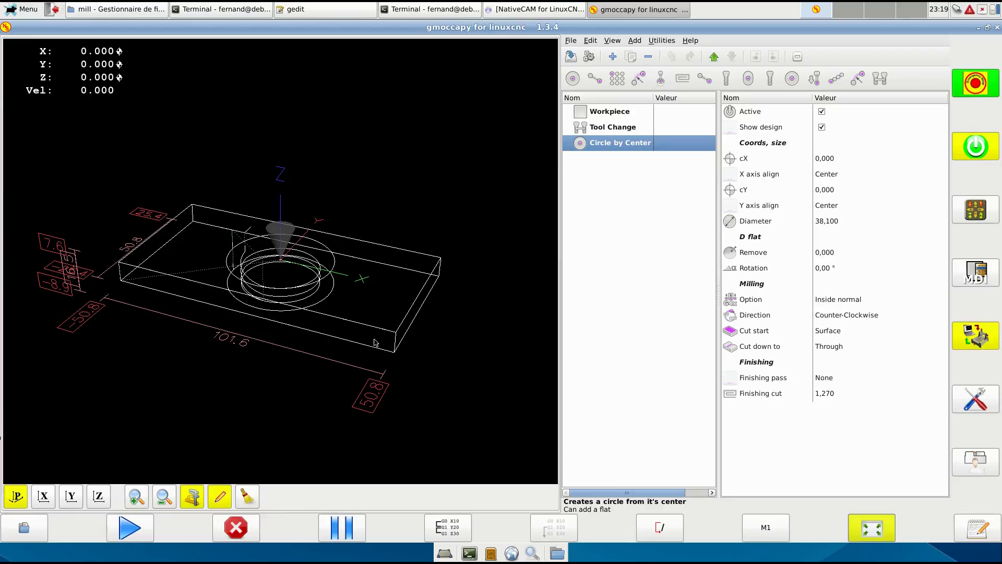
{"action": "scroll", "coordinate": [311, 291], "scroll_direction": "up", "scroll_amount": 2}
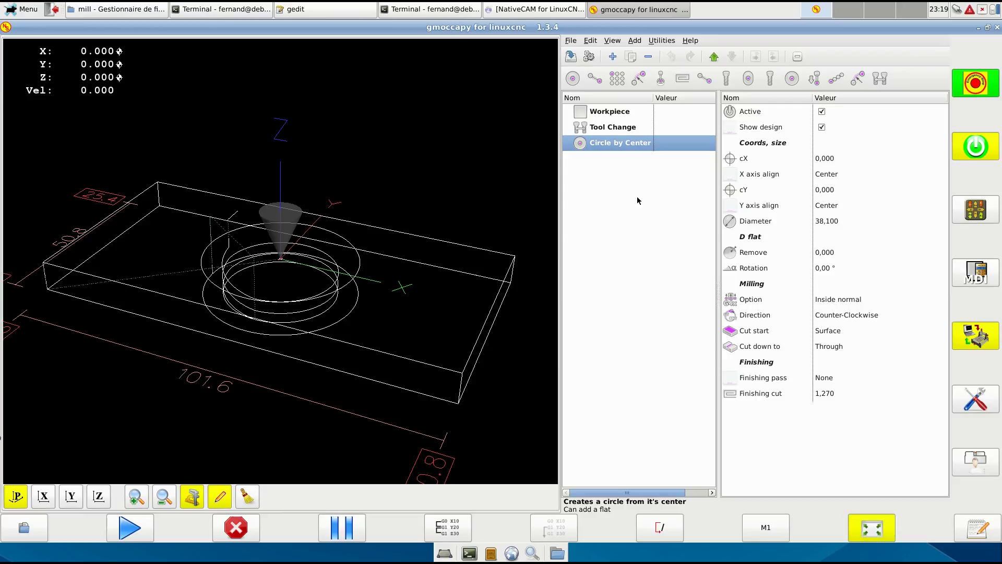
Open NativeCAM Preferences from Utilities and widen the dialog to reveal every tab.
{"action": "left_click", "coordinate": [666, 42]}
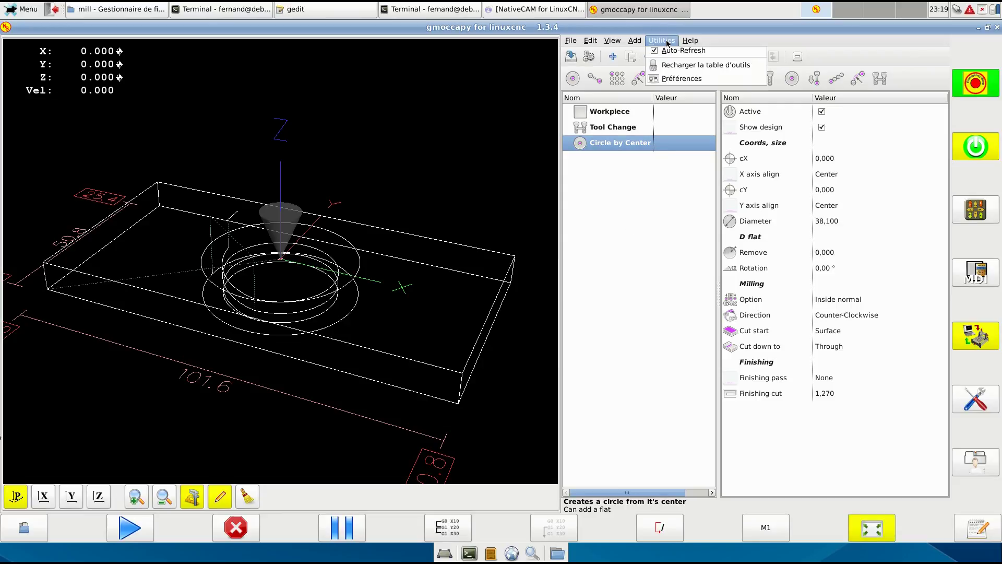
{"action": "left_click", "coordinate": [658, 81]}
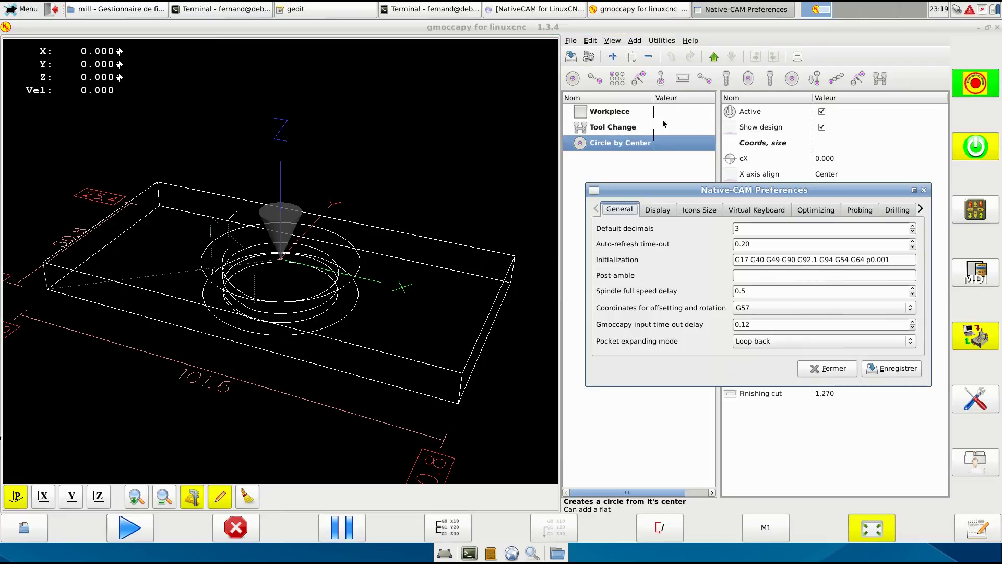
{"action": "left_click_drag", "start_coordinate": [661, 196], "coordinate": [572, 152]}
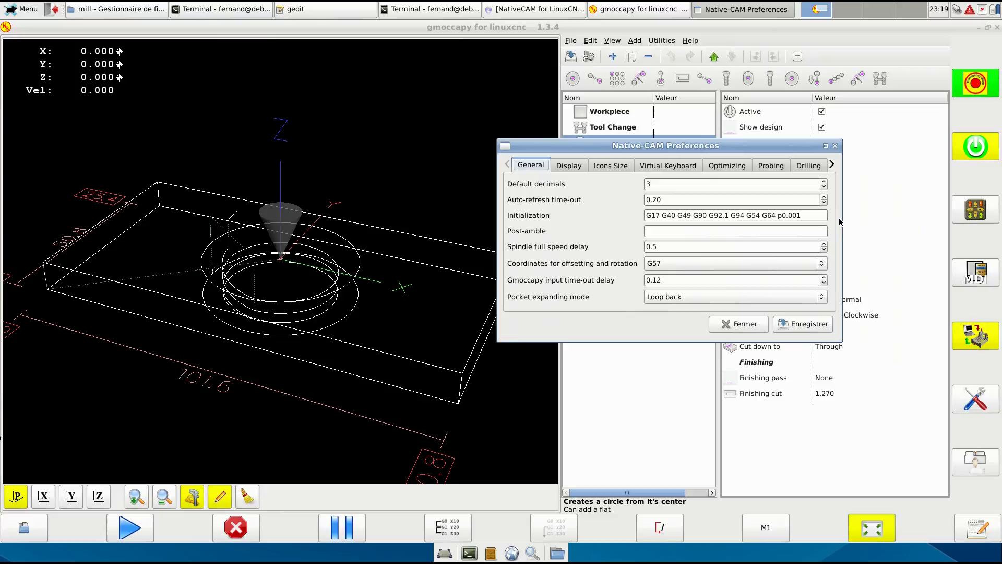
{"action": "left_click_drag", "start_coordinate": [837, 218], "coordinate": [904, 218]}
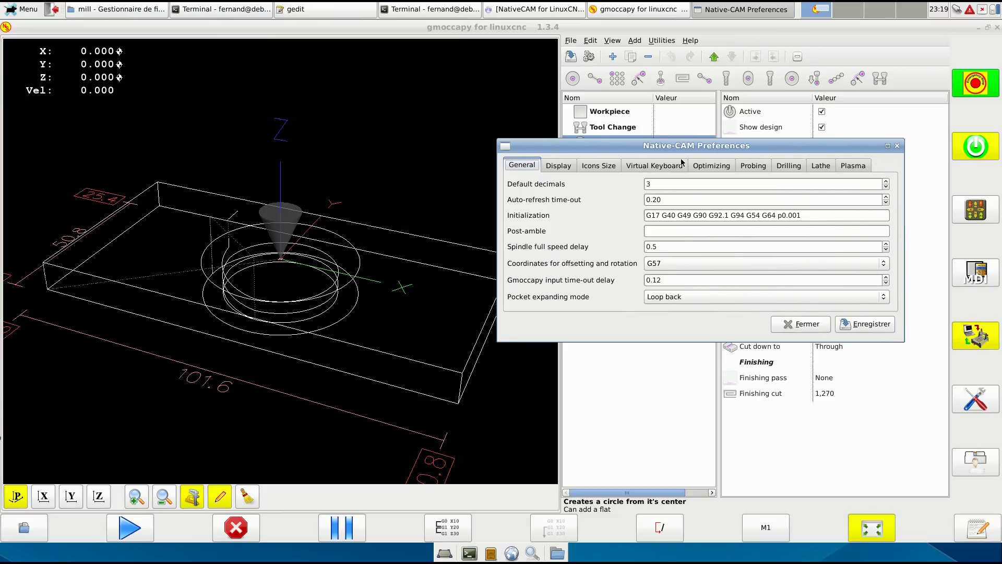
{"action": "left_click_drag", "start_coordinate": [696, 149], "coordinate": [483, 171]}
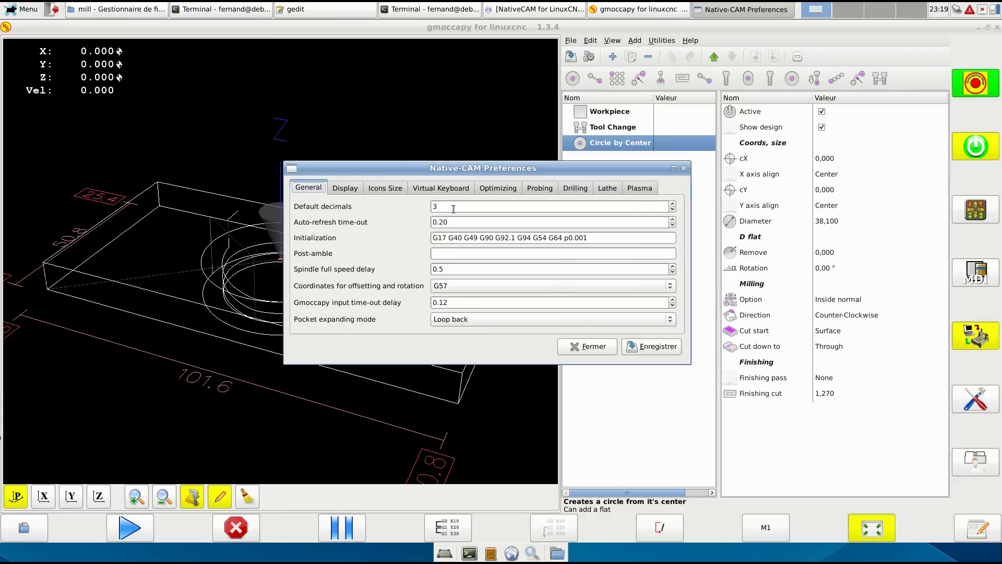
Leave Default decimals at 3 and select the 0.20 Auto-refresh time-out value.
{"action": "scroll", "coordinate": [454, 209], "scroll_direction": "up", "scroll_amount": 1}
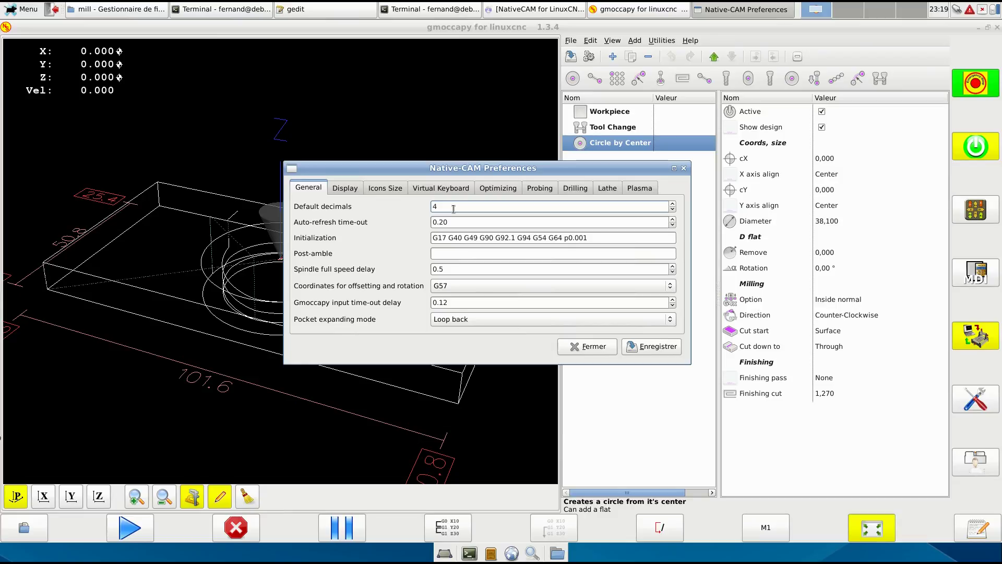
{"action": "scroll", "coordinate": [454, 208], "scroll_direction": "down", "scroll_amount": 1}
{"action": "left_click", "coordinate": [484, 224]}
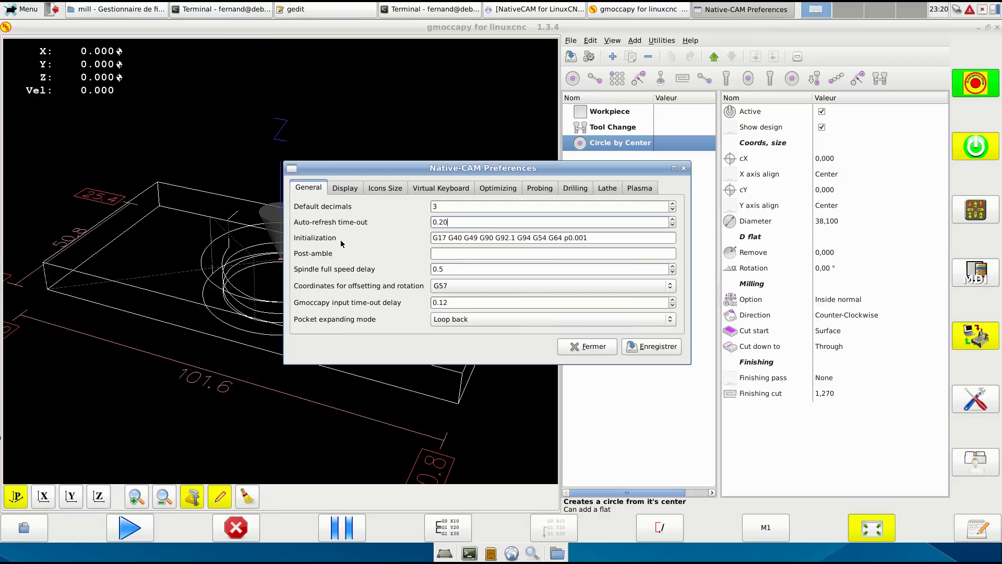
Enter G53 G0 X2 as the Post-amble and 0.5 as Spindle full speed delay.
{"action": "left_click", "coordinate": [607, 243]}
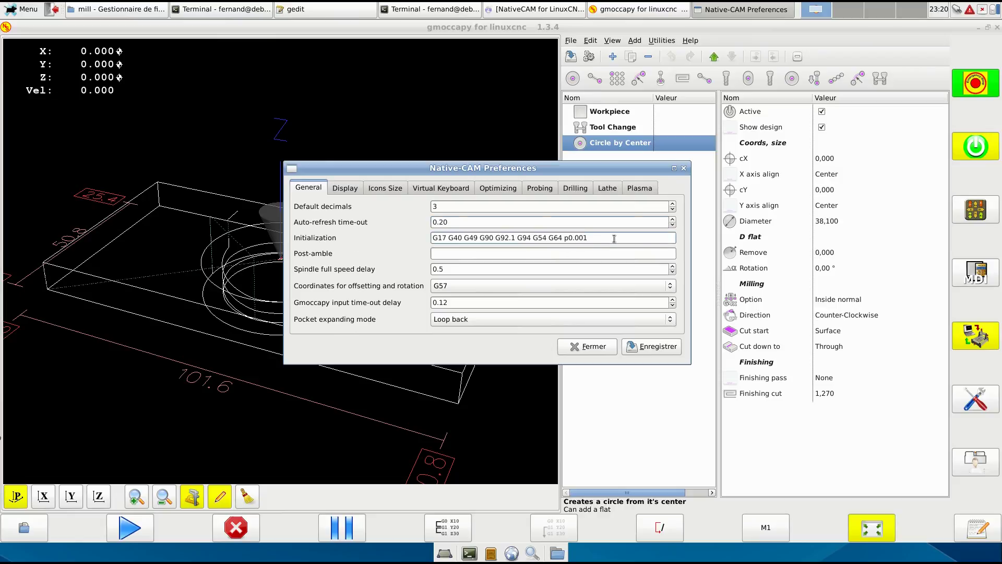
{"action": "left_click", "coordinate": [470, 255]}
{"action": "type", "text": "G"}
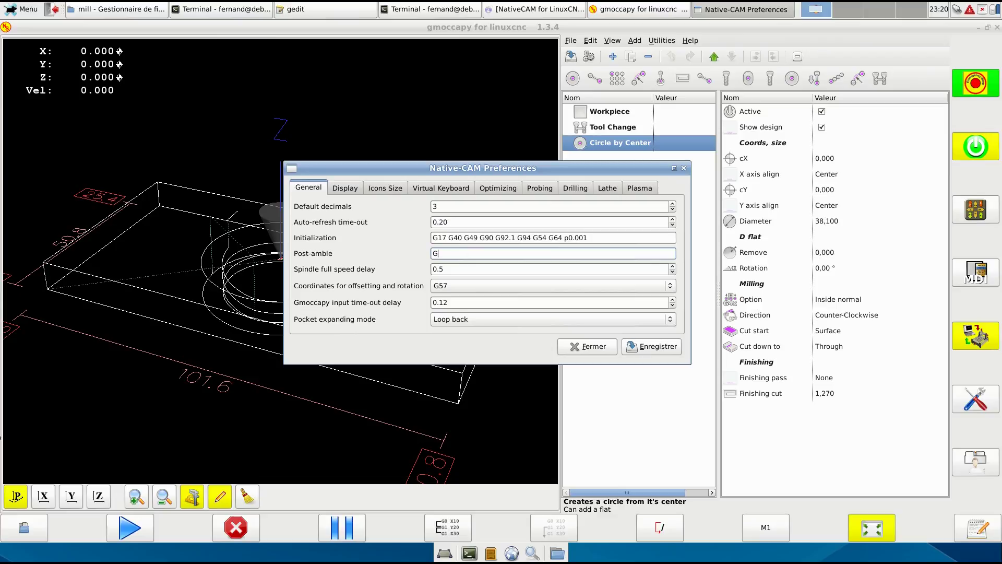
{"action": "type", "text": "53 G0 X2"}
{"action": "left_click", "coordinate": [450, 270]}
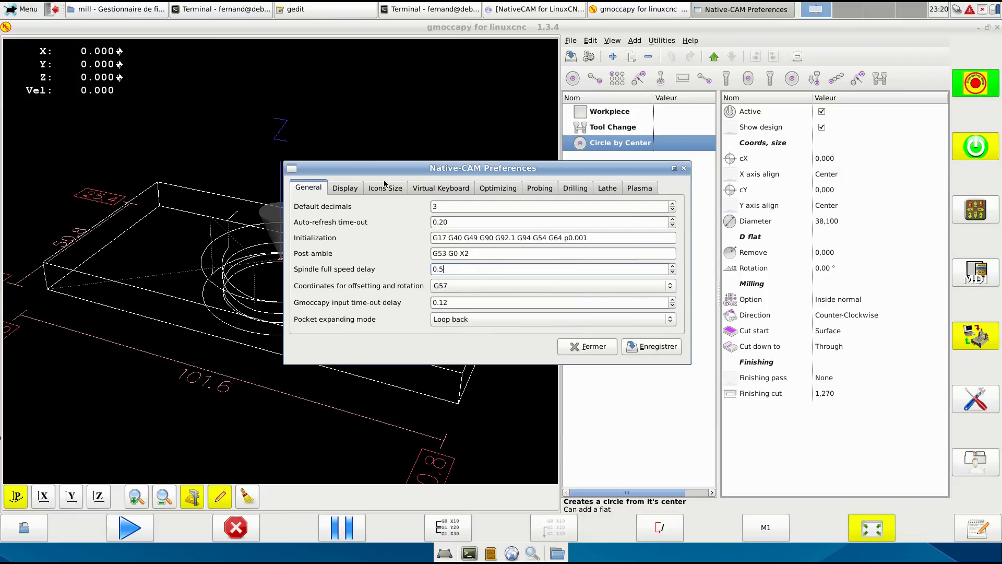
{"action": "left_click_drag", "start_coordinate": [406, 169], "coordinate": [392, 75]}
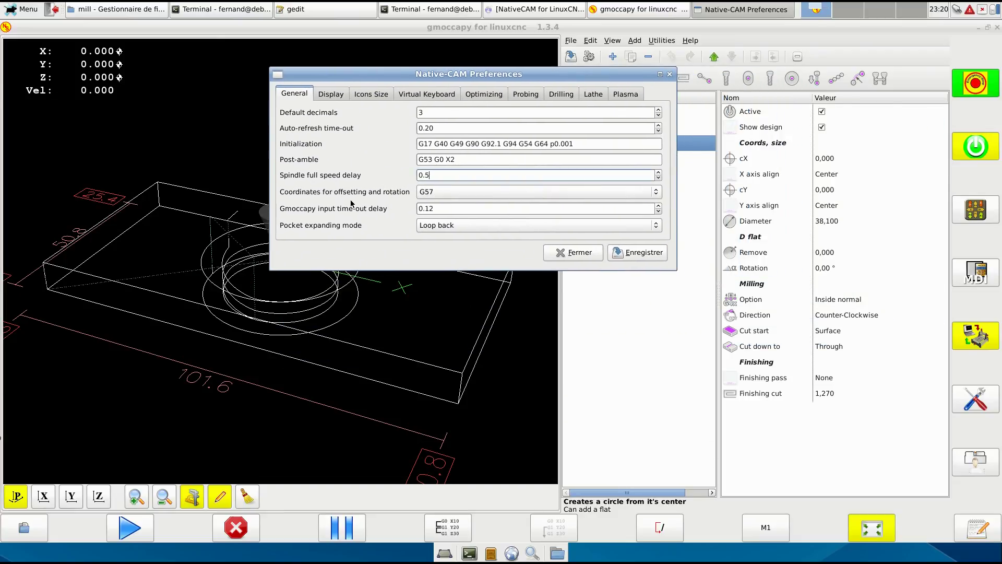
{"action": "mouse_move", "coordinate": [523, 78]}
{"action": "left_mouse_down"}
{"action": "mouse_move", "coordinate": [375, 201]}
{"action": "mouse_move", "coordinate": [480, 100]}
{"action": "mouse_move", "coordinate": [533, 72]}
{"action": "left_mouse_up"}
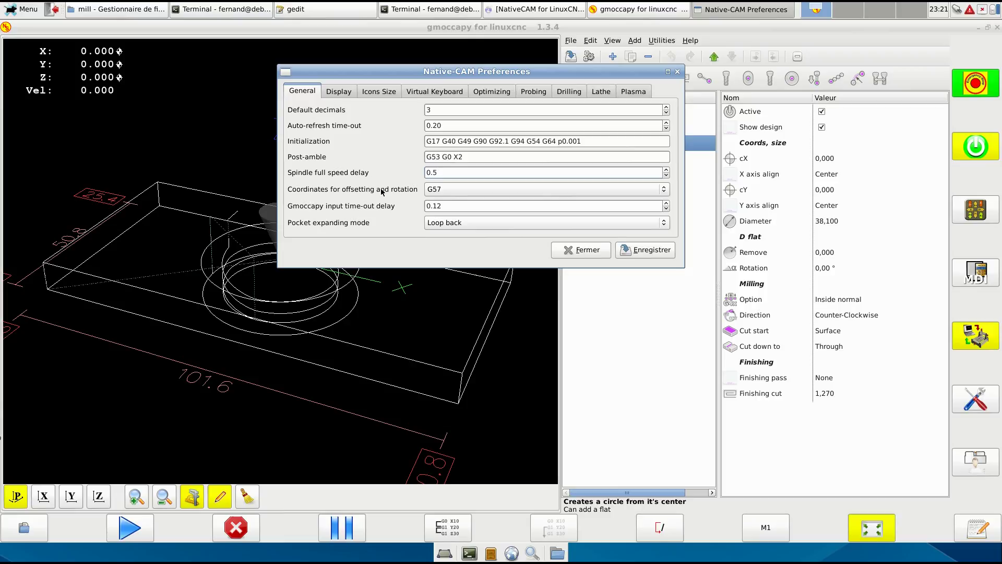
{"action": "left_click", "coordinate": [450, 189]}
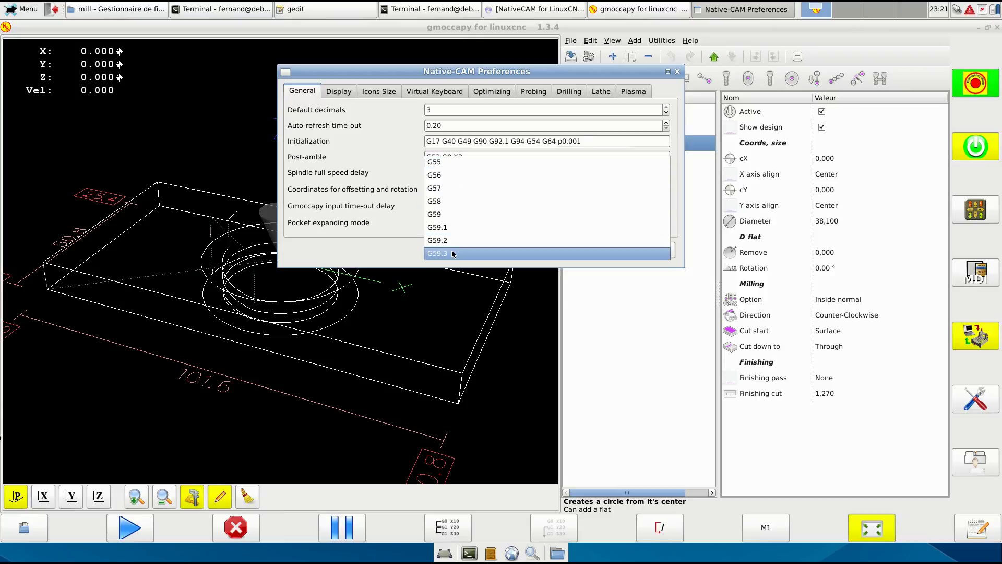
{"action": "left_click", "coordinate": [464, 189]}
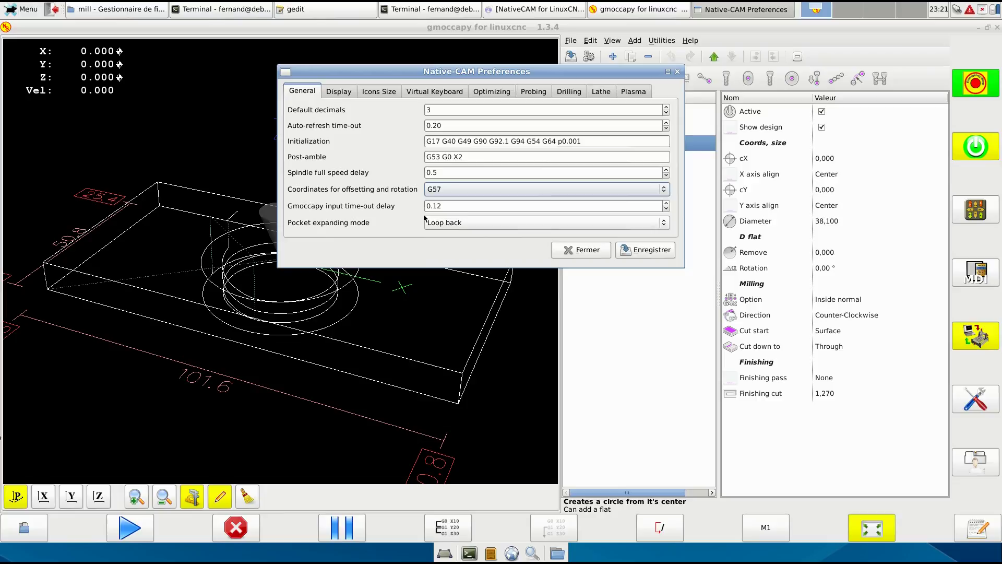
{"action": "left_click", "coordinate": [462, 208]}
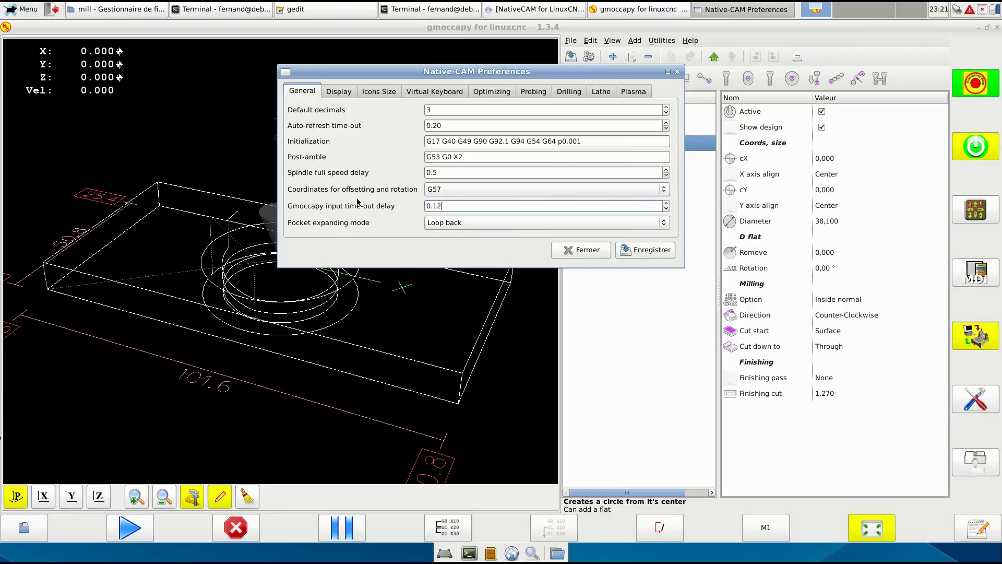
{"action": "left_click", "coordinate": [484, 224]}
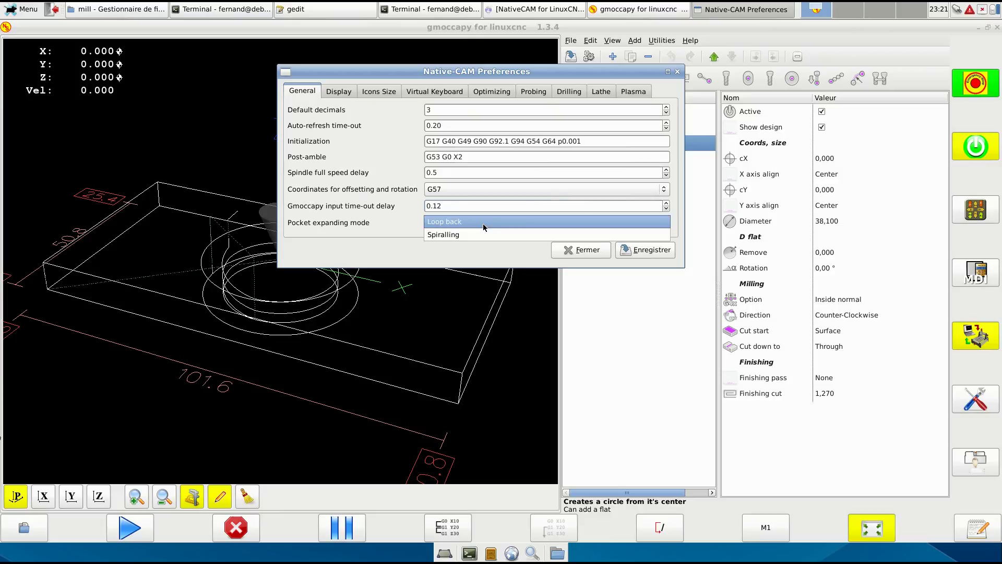
{"action": "left_click", "coordinate": [472, 235]}
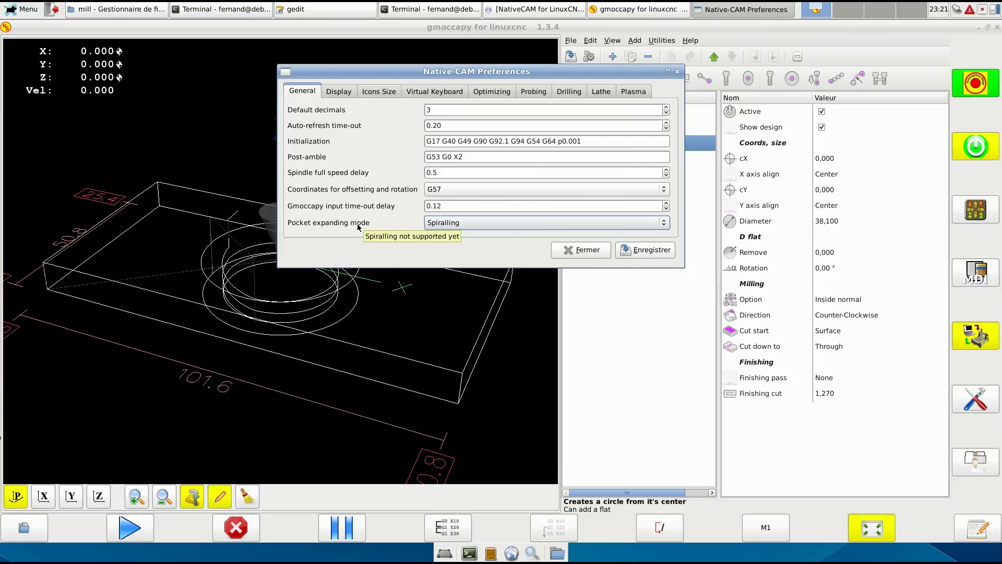
{"action": "left_click", "coordinate": [471, 225]}
{"action": "left_click", "coordinate": [469, 206]}
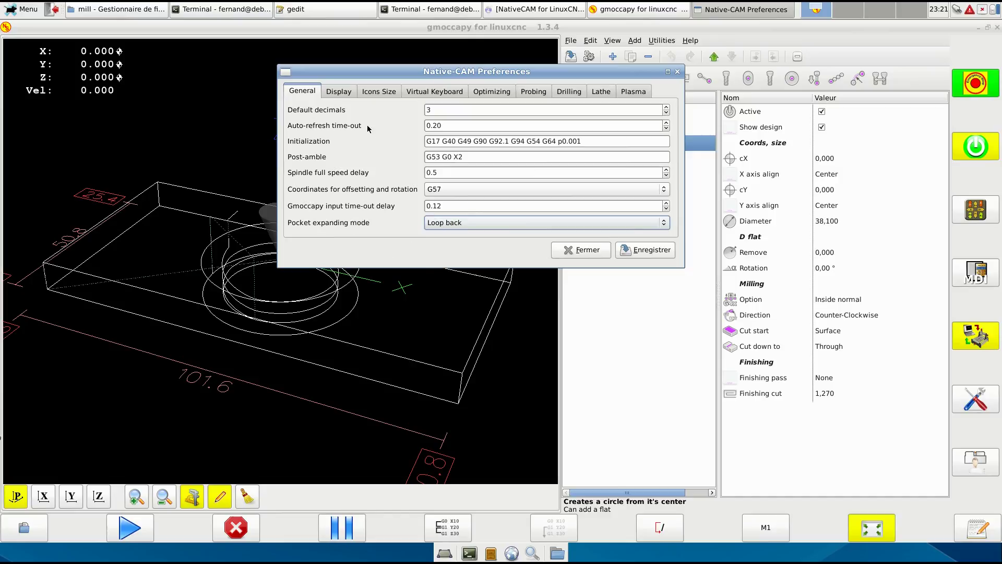
On the Display tab, set Window minimum width to 639 and Master treeview minimum width to 276.
{"action": "left_click", "coordinate": [344, 91]}
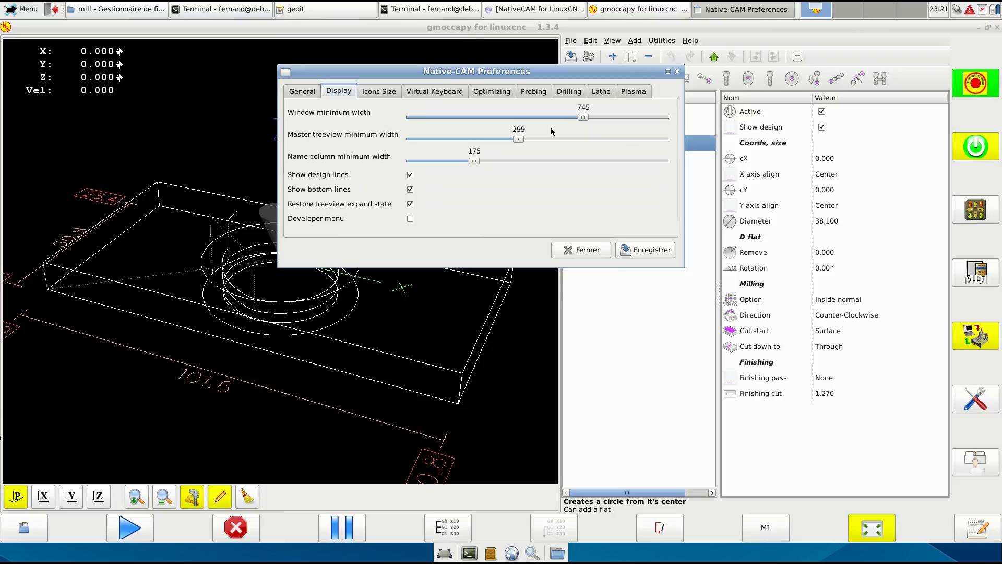
{"action": "left_click_drag", "start_coordinate": [583, 117], "coordinate": [548, 137]}
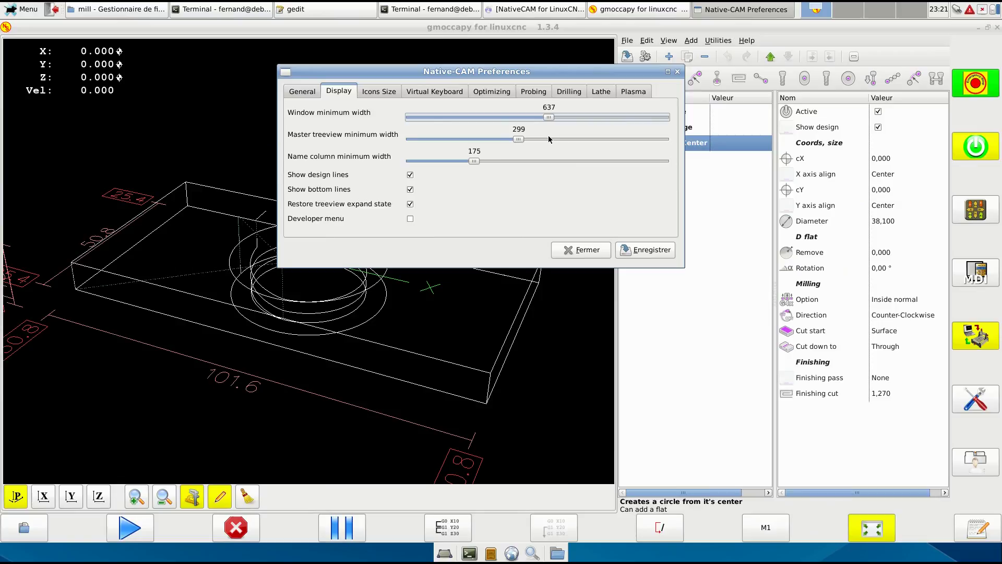
{"action": "left_click_drag", "start_coordinate": [548, 118], "coordinate": [551, 120]}
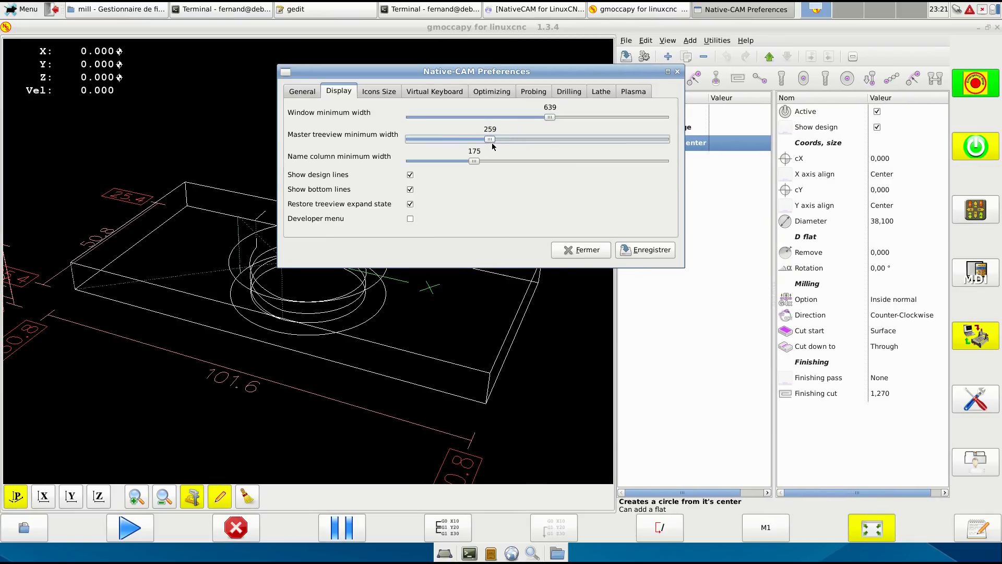
{"action": "left_click_drag", "start_coordinate": [492, 143], "coordinate": [512, 158]}
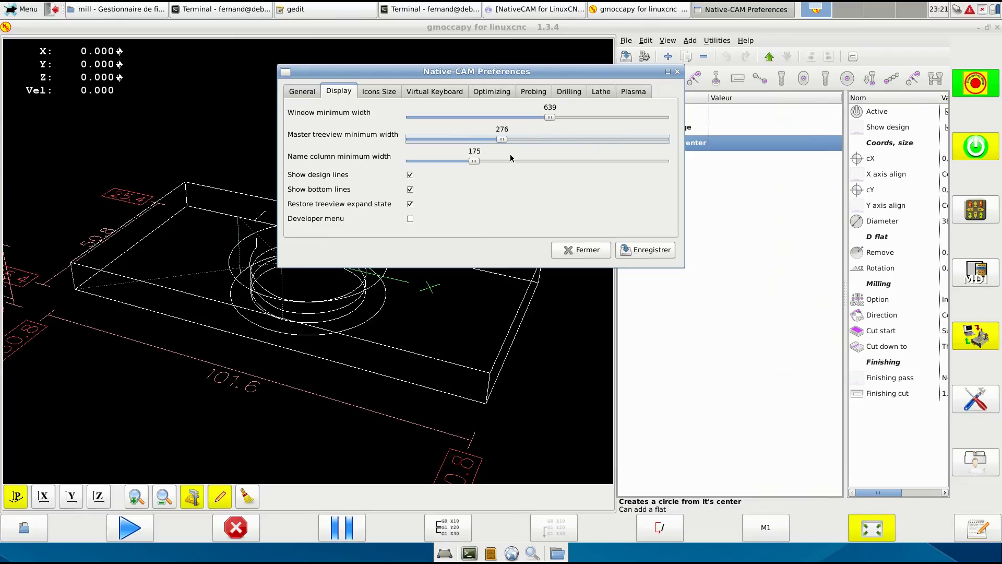
Move the Preferences dialog to the right to uncover the 3-D view.
{"action": "left_click", "coordinate": [844, 208]}
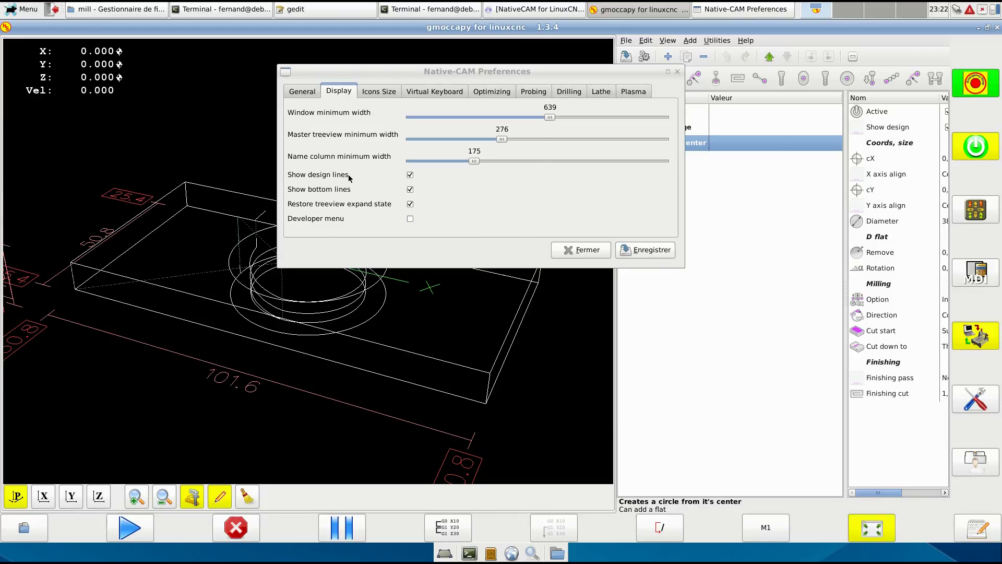
{"action": "left_click", "coordinate": [365, 158]}
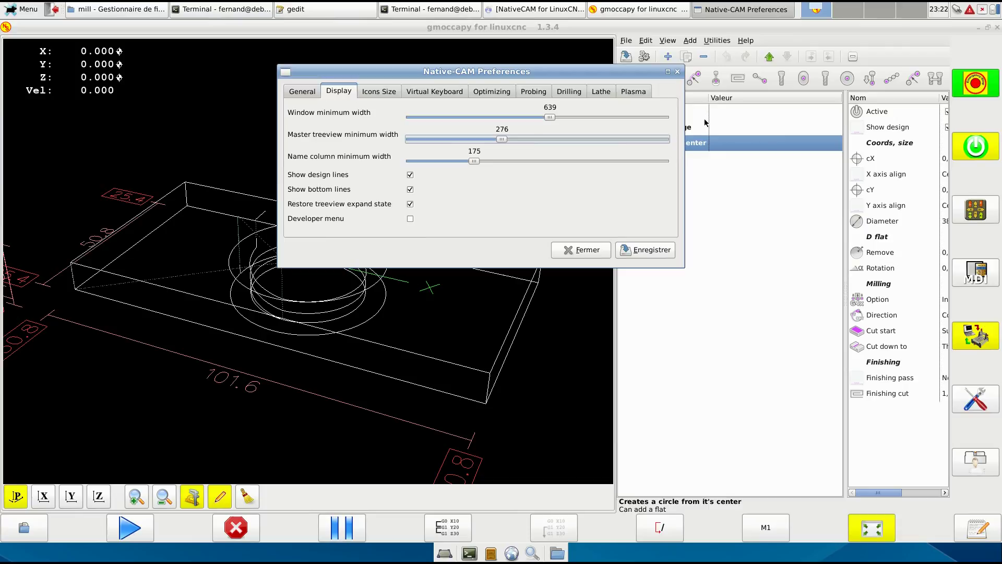
{"action": "left_click_drag", "start_coordinate": [527, 76], "coordinate": [431, 69]}
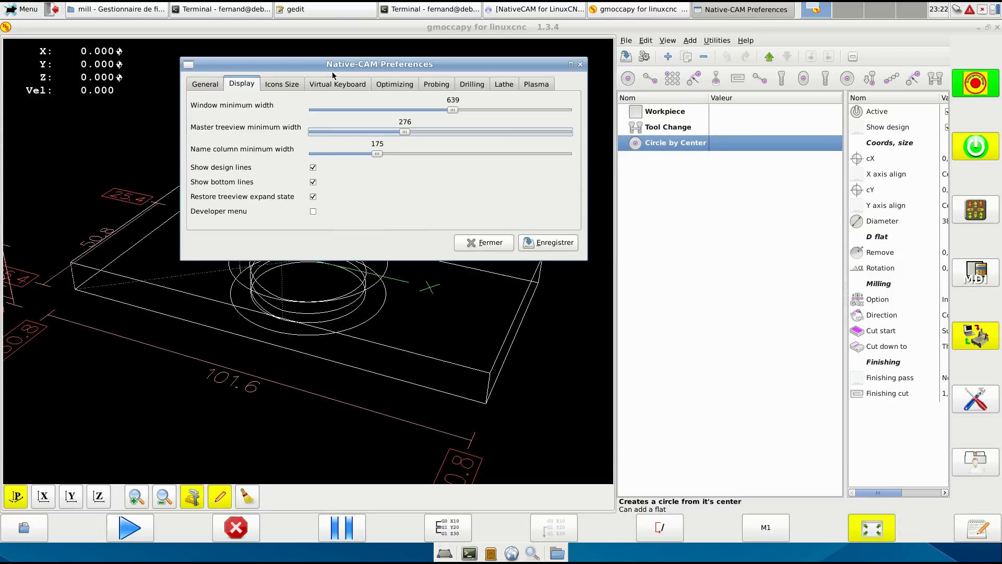
{"action": "left_click_drag", "start_coordinate": [344, 67], "coordinate": [629, 52]}
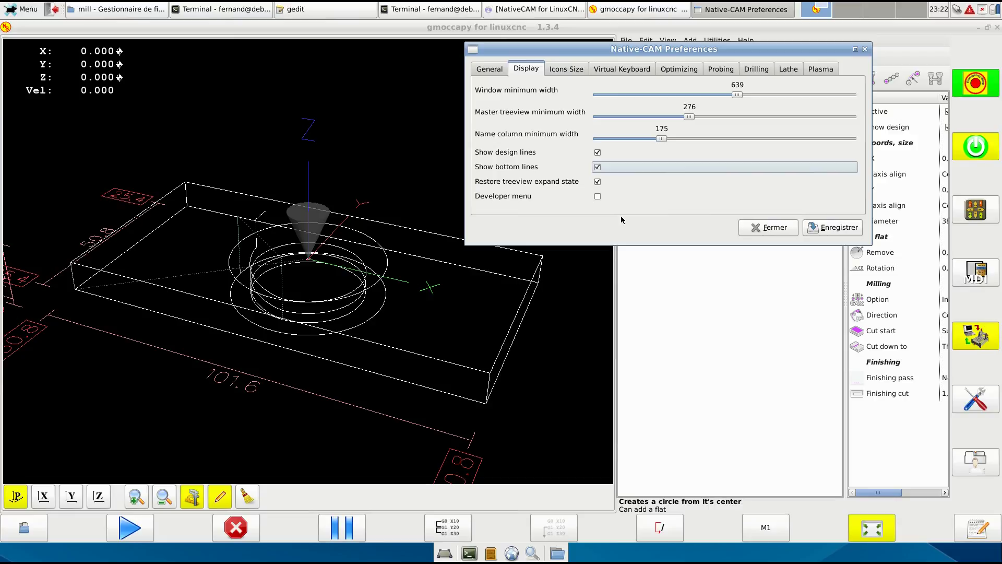
Show the Icons Size preferences and move the dialog toward the screen centre.
{"action": "left_click", "coordinate": [567, 69]}
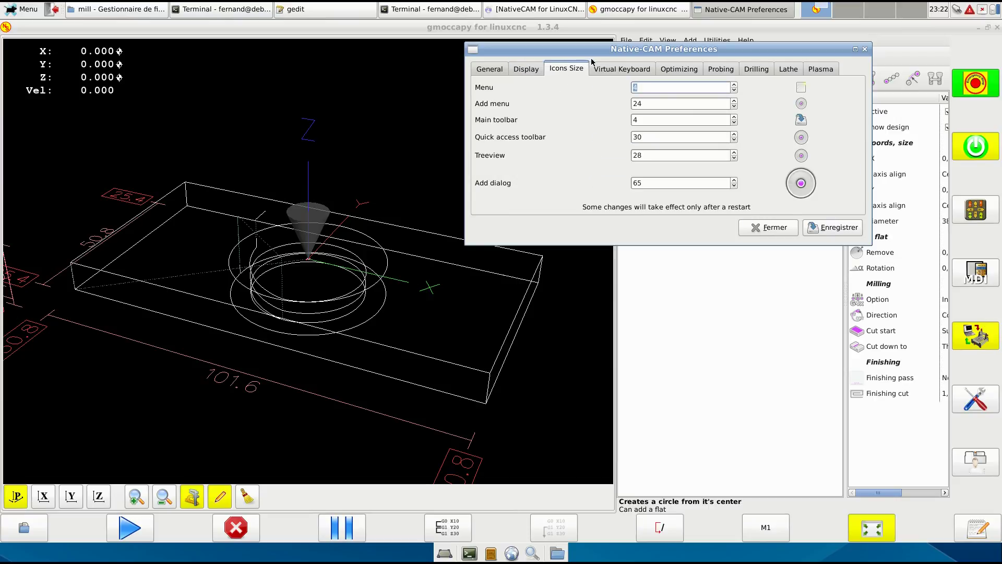
{"action": "left_click_drag", "start_coordinate": [599, 53], "coordinate": [407, 166]}
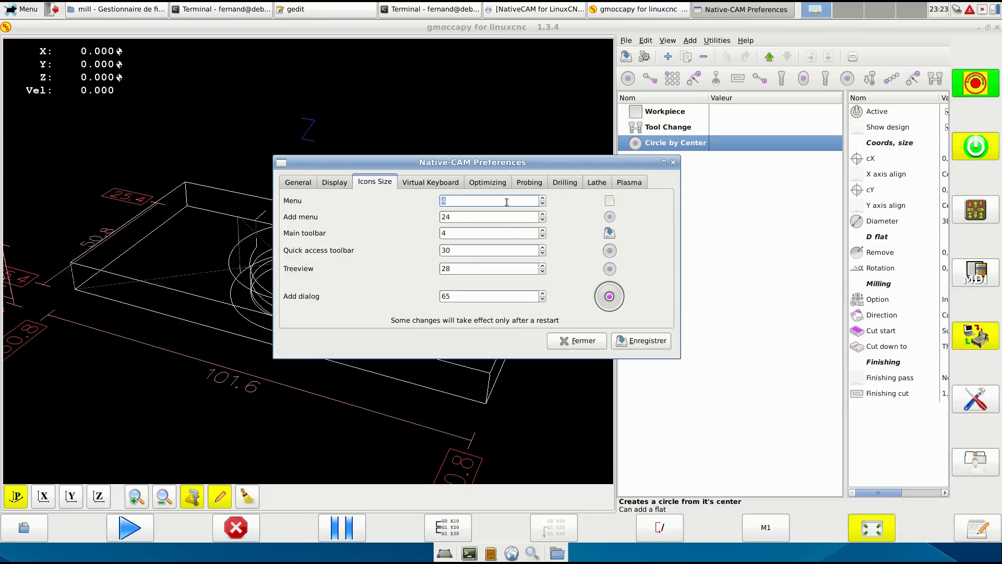
{"action": "scroll", "coordinate": [507, 202], "scroll_direction": "up", "scroll_amount": 2}
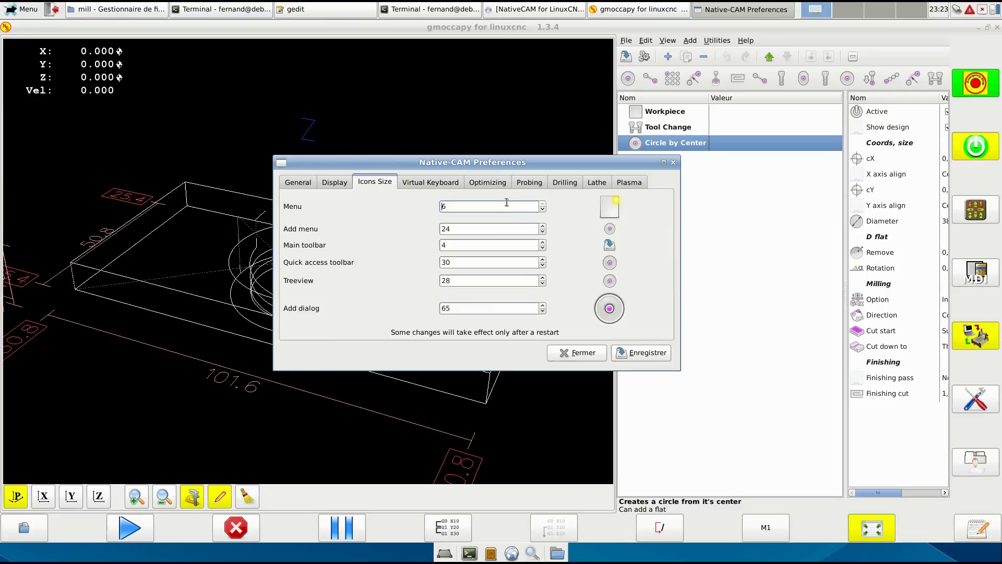
{"action": "scroll", "coordinate": [507, 202], "scroll_direction": "down", "scroll_amount": 1}
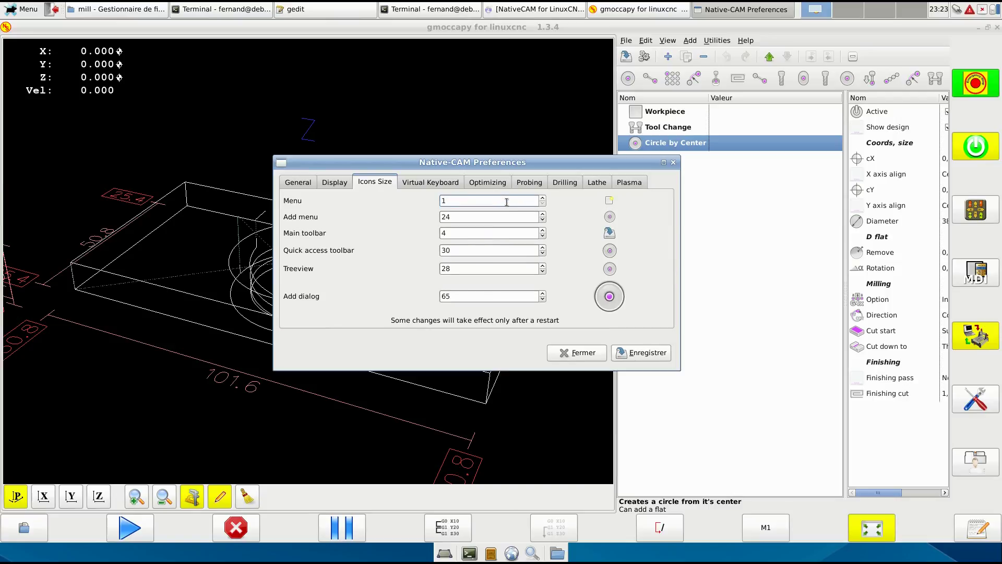
{"action": "scroll", "coordinate": [507, 203], "scroll_direction": "up", "scroll_amount": 1}
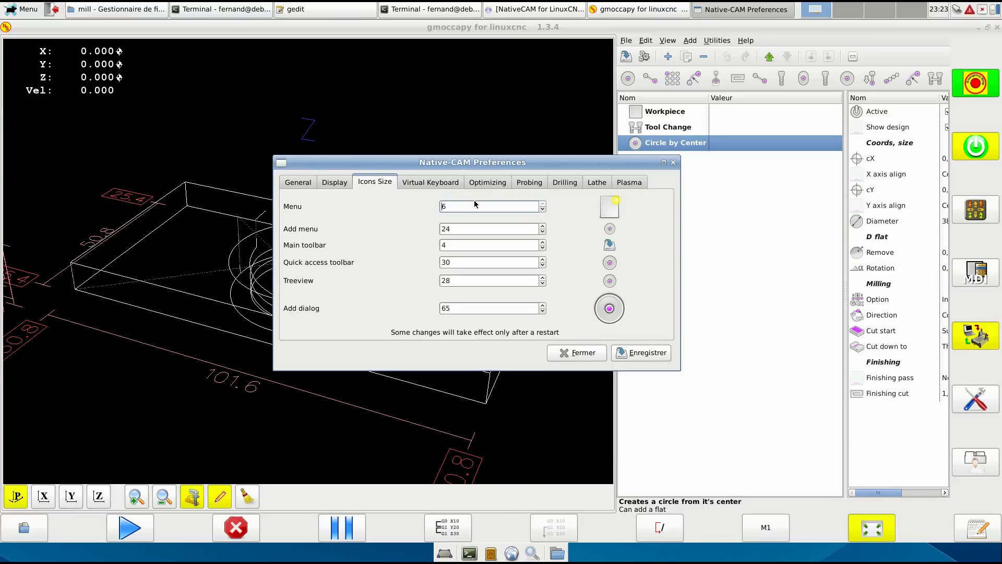
{"action": "scroll", "coordinate": [474, 201], "scroll_direction": "down", "scroll_amount": 1}
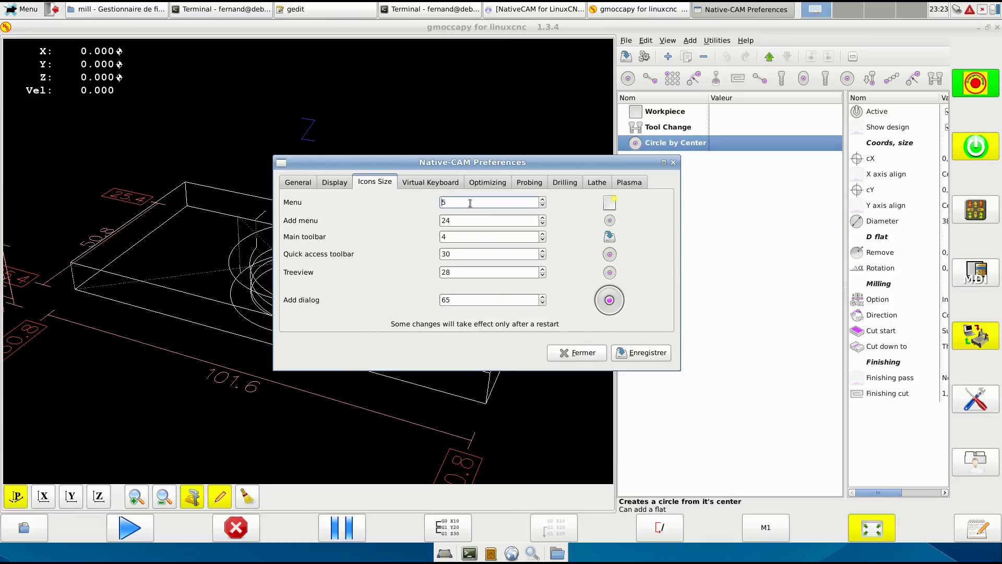
{"action": "scroll", "coordinate": [471, 203], "scroll_direction": "down", "scroll_amount": 1}
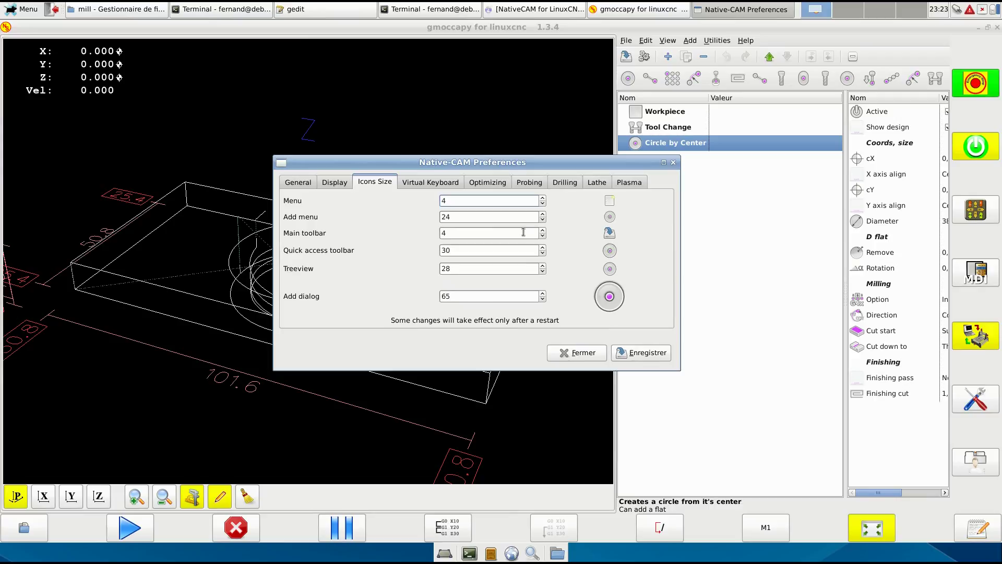
Edit the icon size fields, entering 77 then 86 for the Add dialog icon size.
{"action": "left_click", "coordinate": [506, 220]}
{"action": "left_click", "coordinate": [692, 40]}
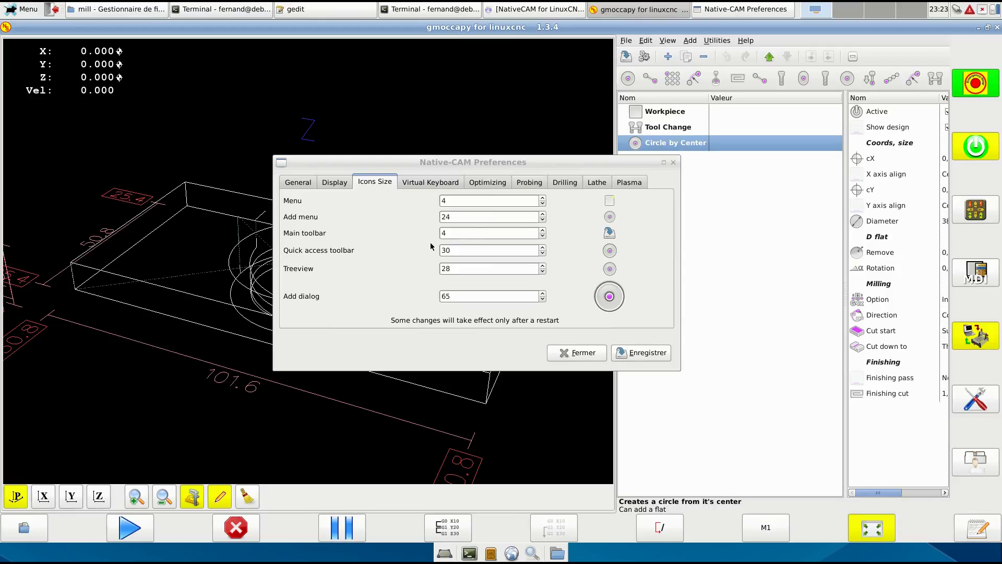
{"action": "left_click", "coordinate": [473, 234]}
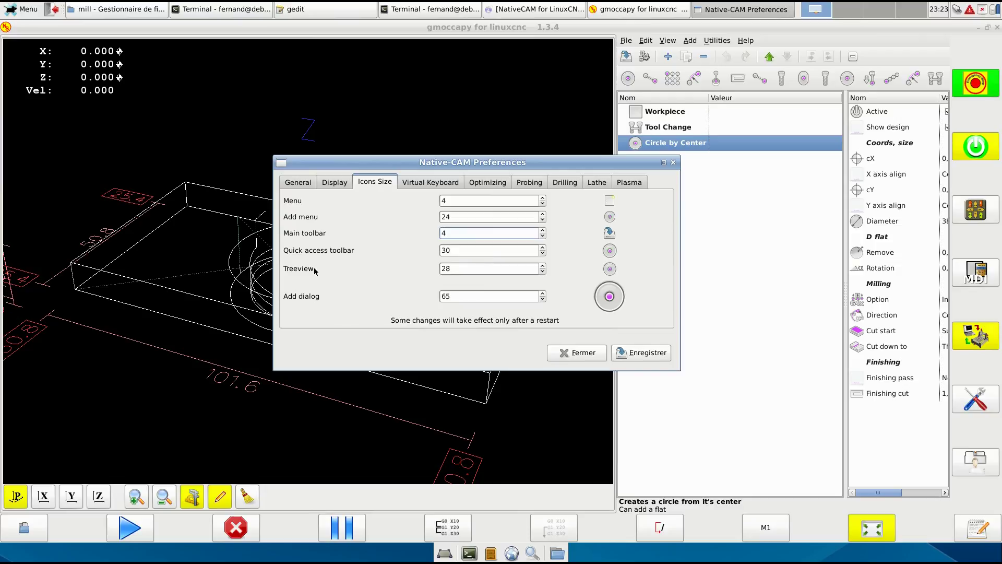
{"action": "left_click", "coordinate": [475, 268]}
{"action": "double_click", "coordinate": [514, 297]}
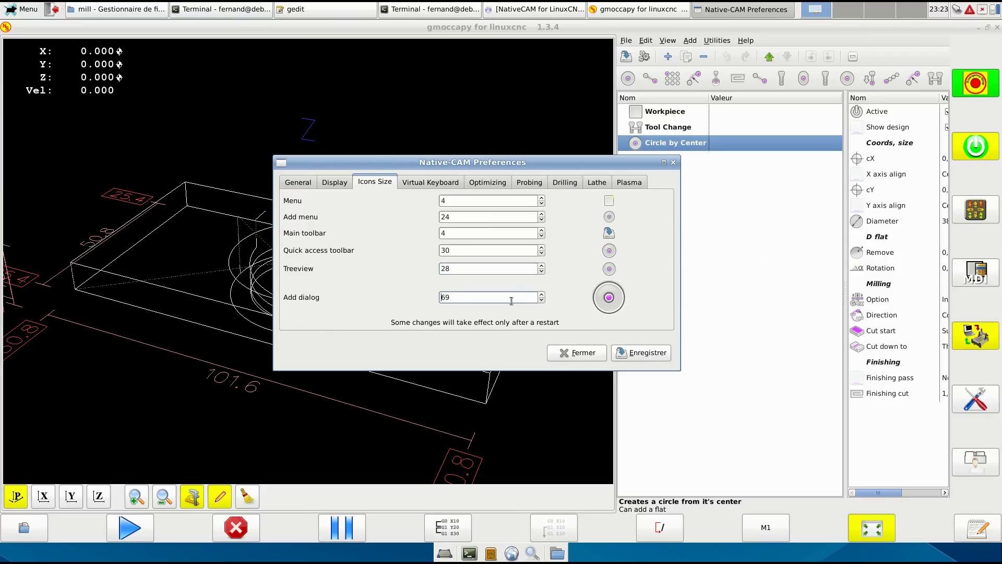
{"action": "type", "text": "77"}
{"action": "double_click", "coordinate": [512, 300]}
{"action": "type", "text": "86"}
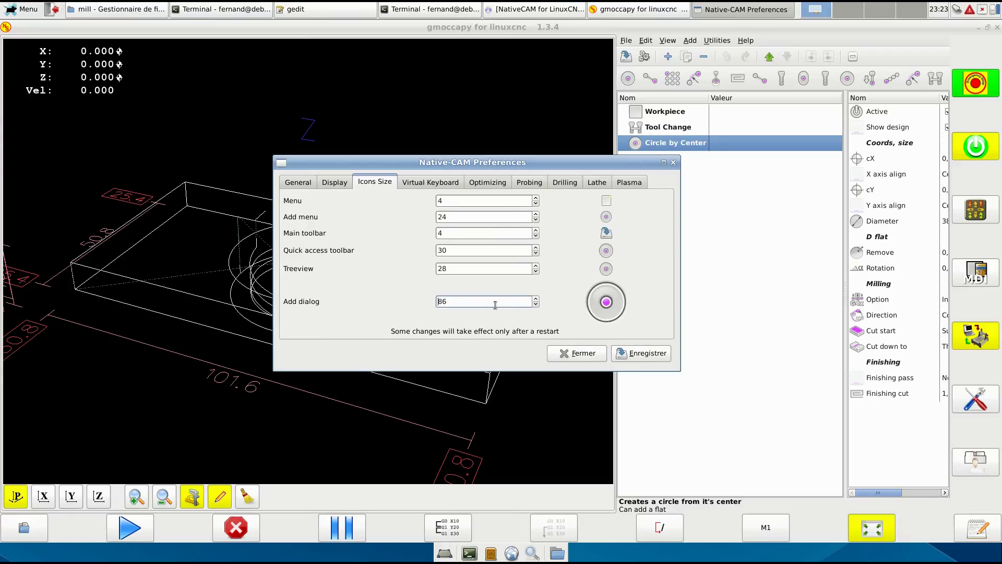
{"action": "scroll", "coordinate": [496, 304], "scroll_direction": "down", "scroll_amount": 3}
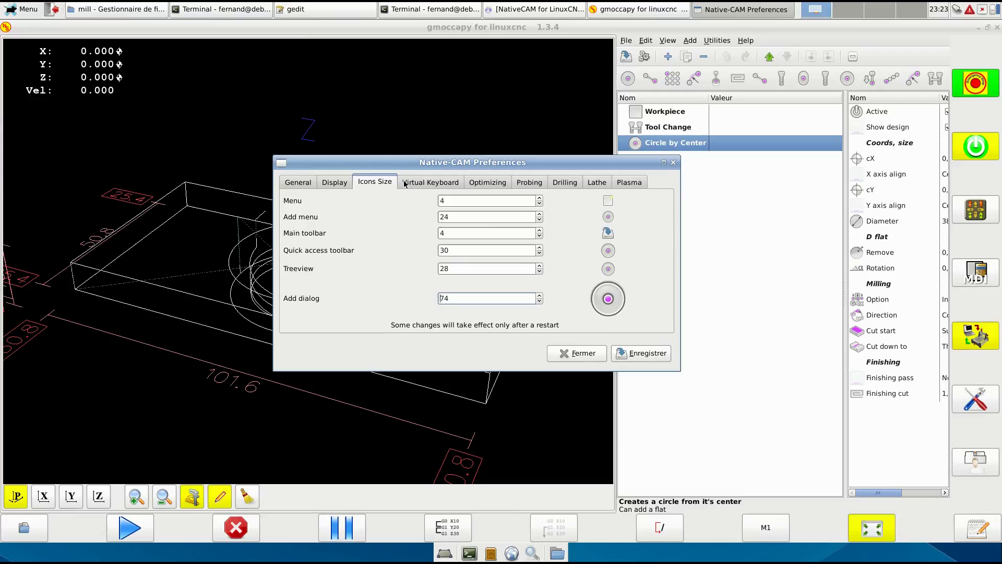
Browse the Virtual Keyboard and Optimizing tabs, nudging Window minimum width to 637 in between.
{"action": "left_click", "coordinate": [425, 181]}
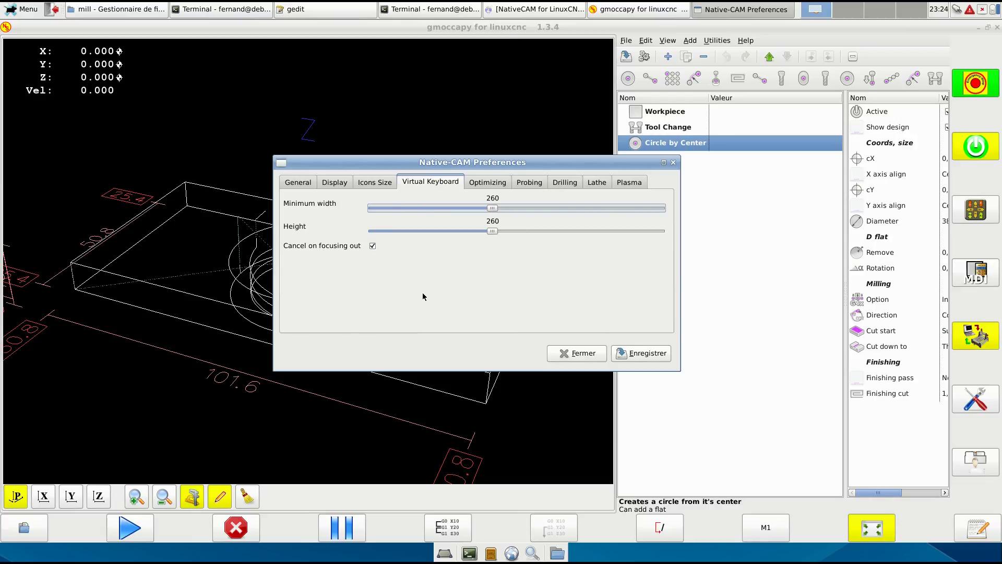
{"action": "left_click", "coordinate": [489, 181]}
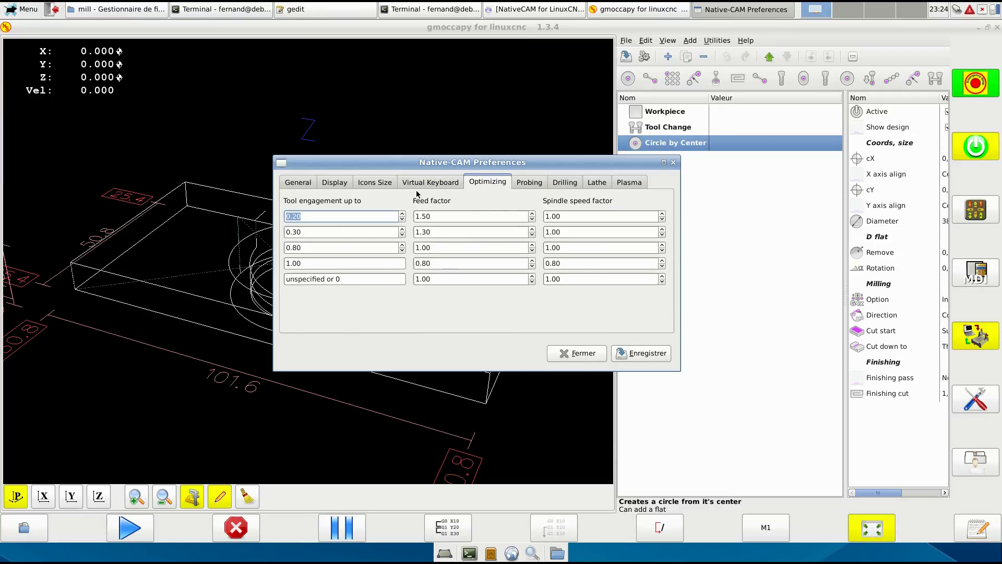
{"action": "left_click", "coordinate": [337, 182]}
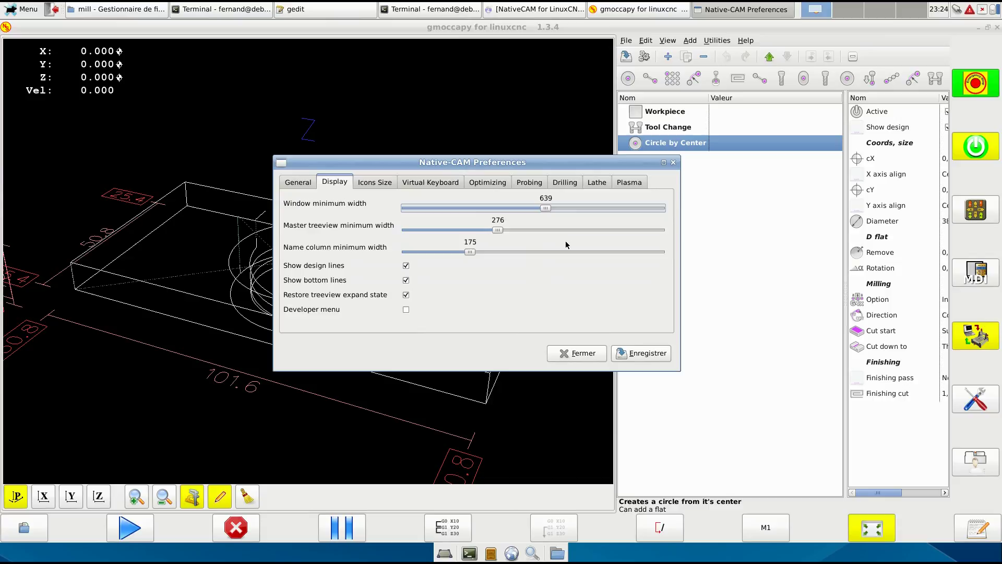
{"action": "mouse_move", "coordinate": [545, 208]}
{"action": "left_mouse_down"}
{"action": "mouse_move", "coordinate": [505, 218]}
{"action": "mouse_move", "coordinate": [545, 210]}
{"action": "left_mouse_up"}
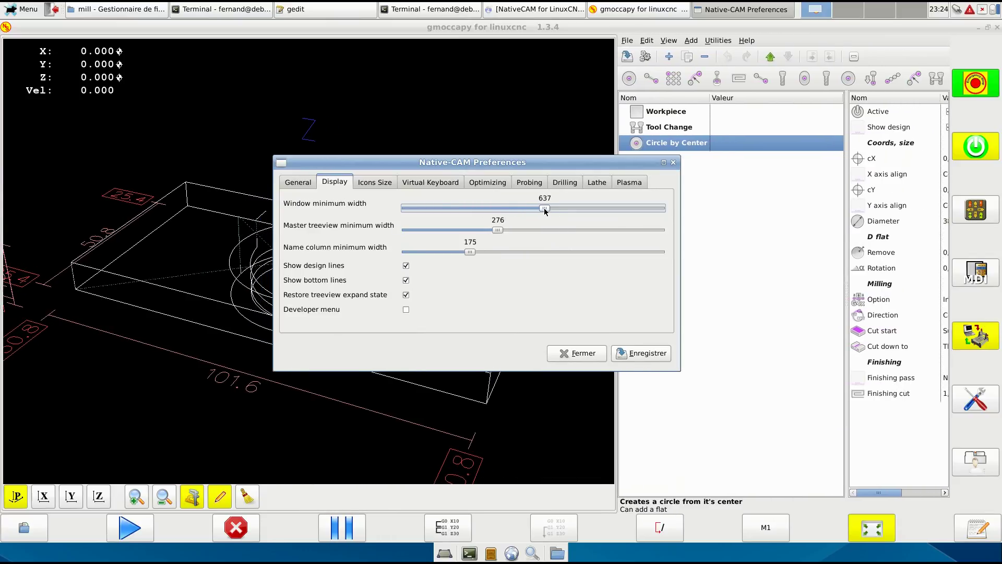
{"action": "left_click", "coordinate": [479, 183]}
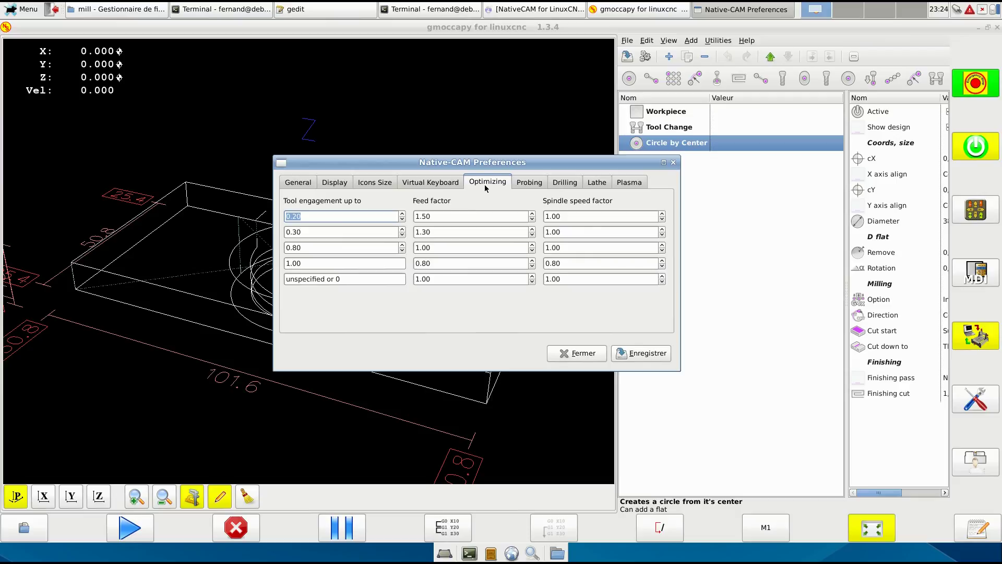
{"action": "left_click", "coordinate": [321, 237]}
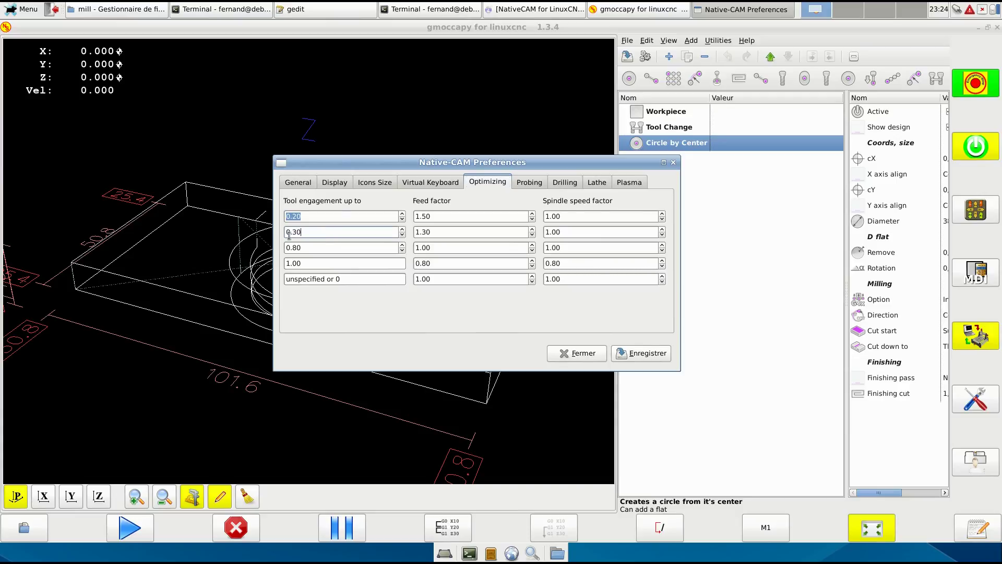
{"action": "left_click", "coordinate": [311, 249]}
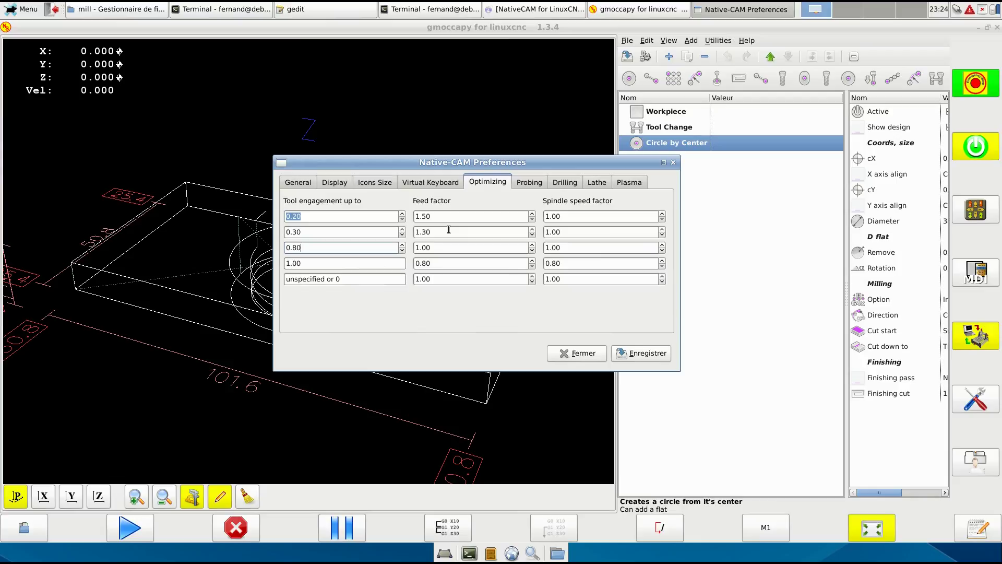
{"action": "left_click", "coordinate": [449, 249]}
{"action": "left_click", "coordinate": [544, 247]}
{"action": "left_click", "coordinate": [322, 264]}
{"action": "left_click", "coordinate": [447, 265]}
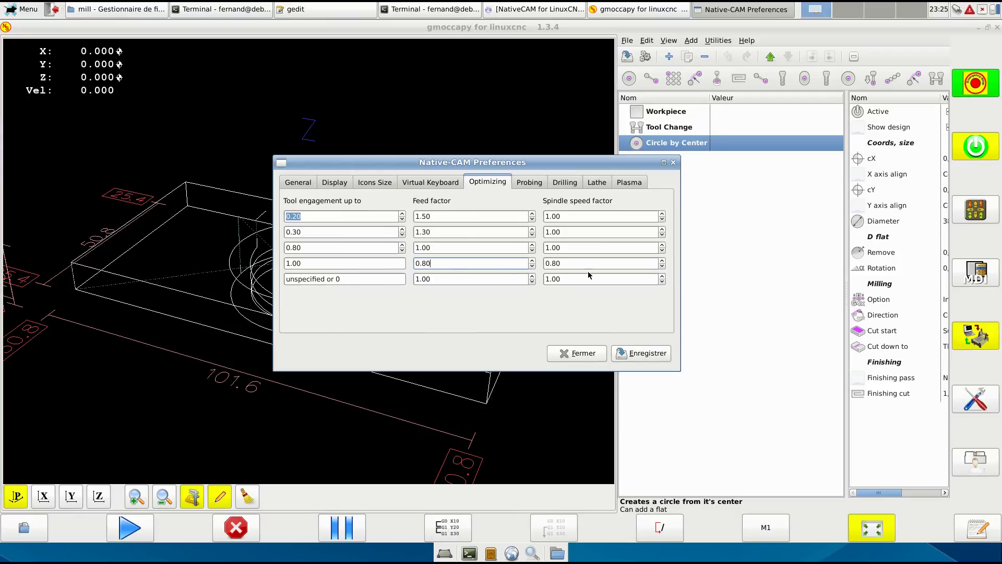
{"action": "left_click", "coordinate": [601, 263]}
{"action": "left_click", "coordinate": [461, 263]}
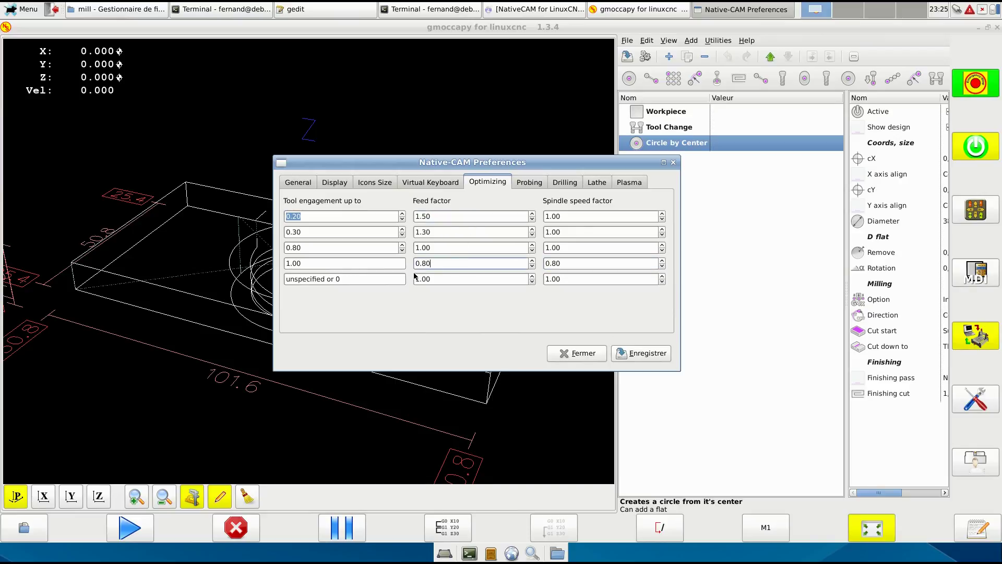
{"action": "left_click", "coordinate": [371, 267]}
Review Probing, keeping G38.4 and 3.0000 probe tip diameter, then view Drilling (center drill depth -3.0000).
{"action": "left_click", "coordinate": [530, 182]}
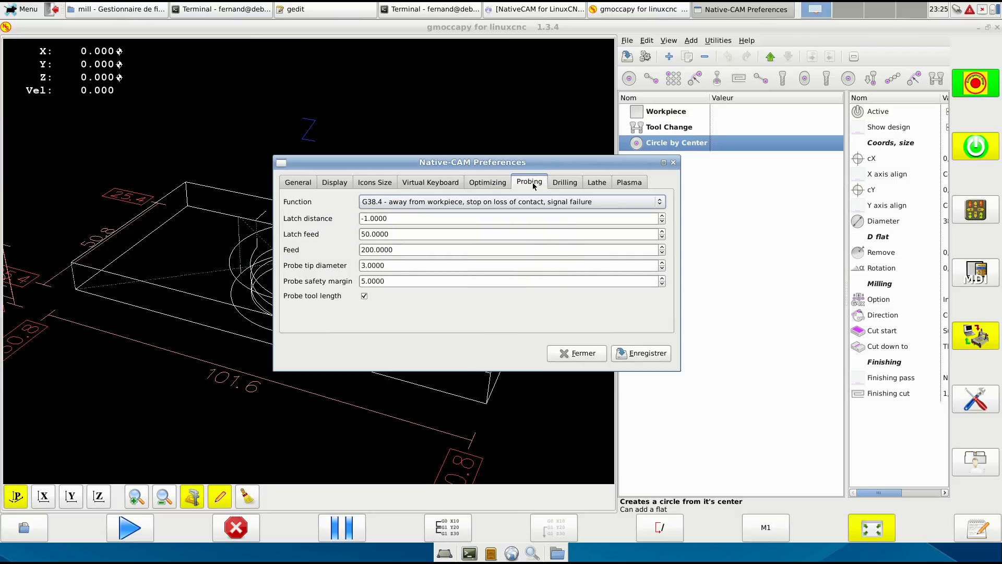
{"action": "left_click", "coordinate": [412, 207]}
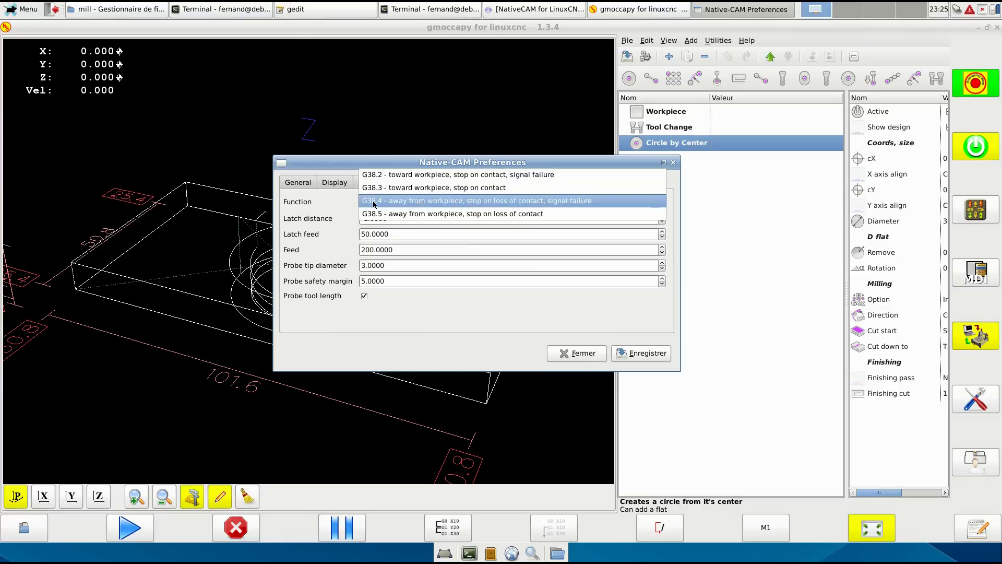
{"action": "left_click", "coordinate": [313, 204]}
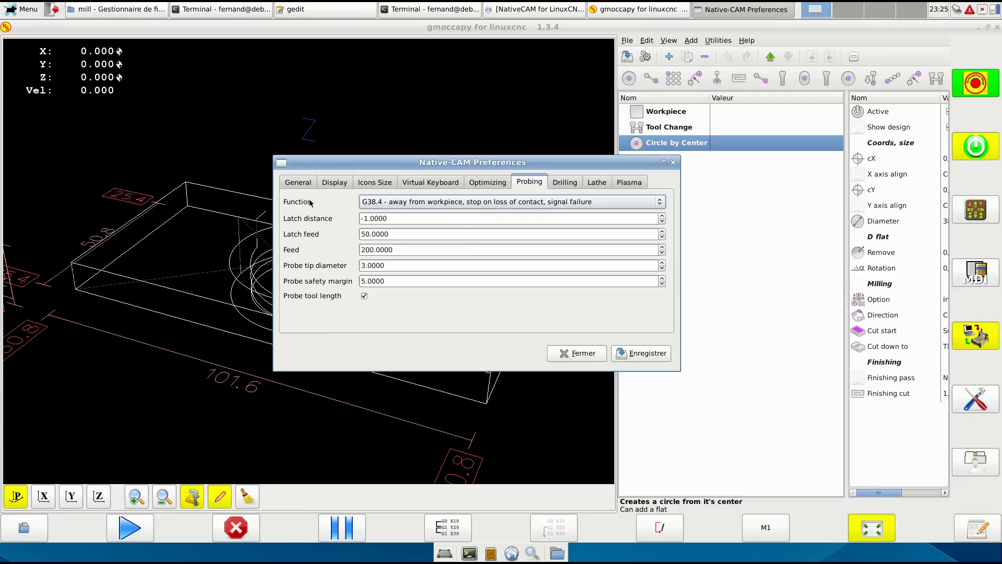
{"action": "left_click", "coordinate": [400, 266]}
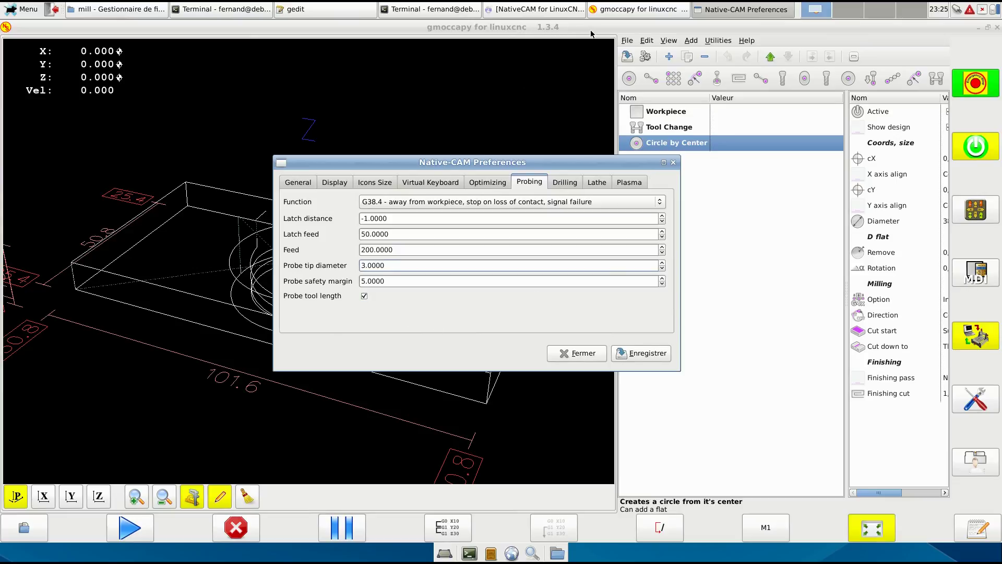
{"action": "left_click", "coordinate": [529, 181]}
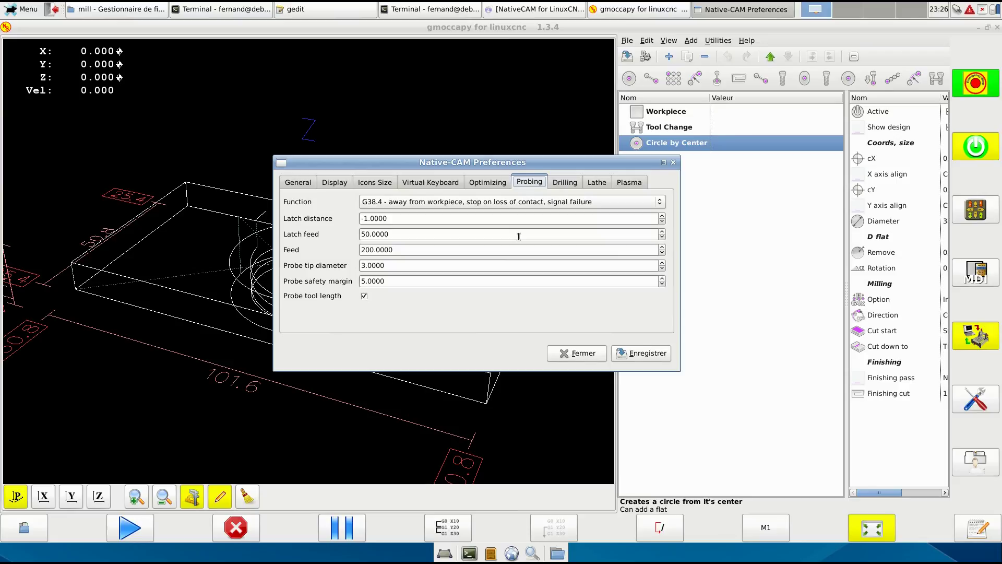
{"action": "left_click", "coordinate": [562, 183]}
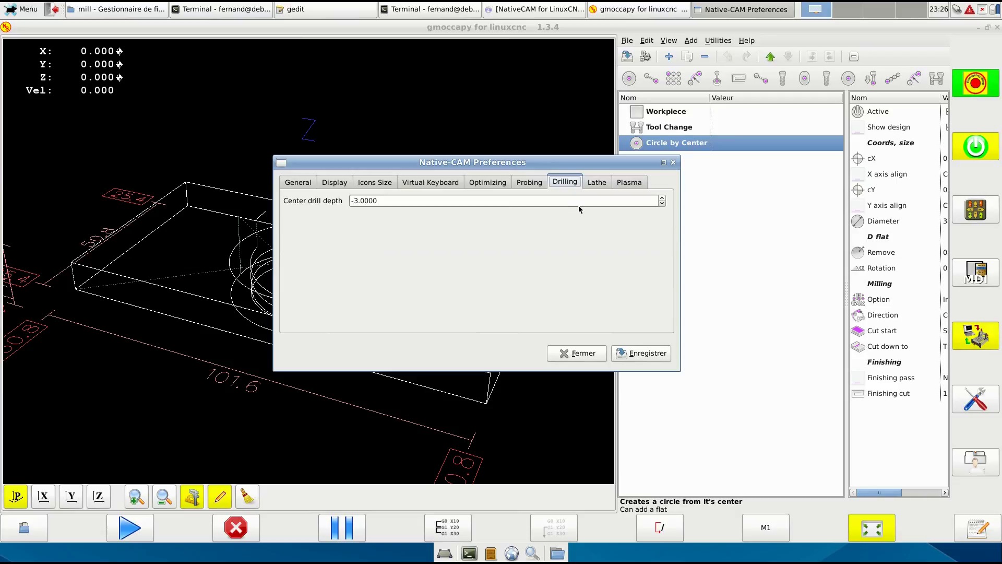
Show the Lathe preferences, which read 'Not supported yet'.
{"action": "left_click", "coordinate": [596, 184]}
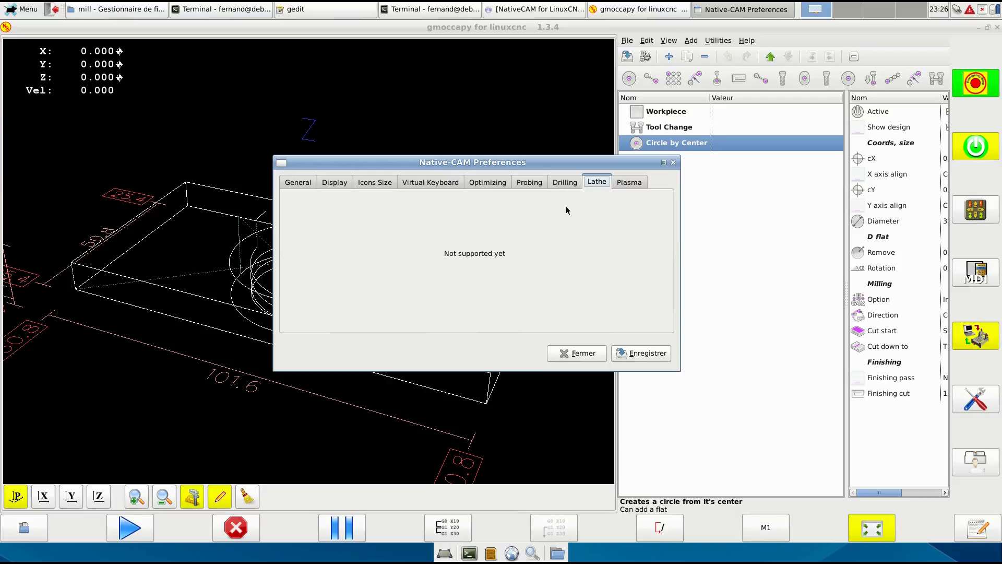
Review the Plasma tab settings, then save the preferences with Enregistrer.
{"action": "left_click", "coordinate": [629, 183]}
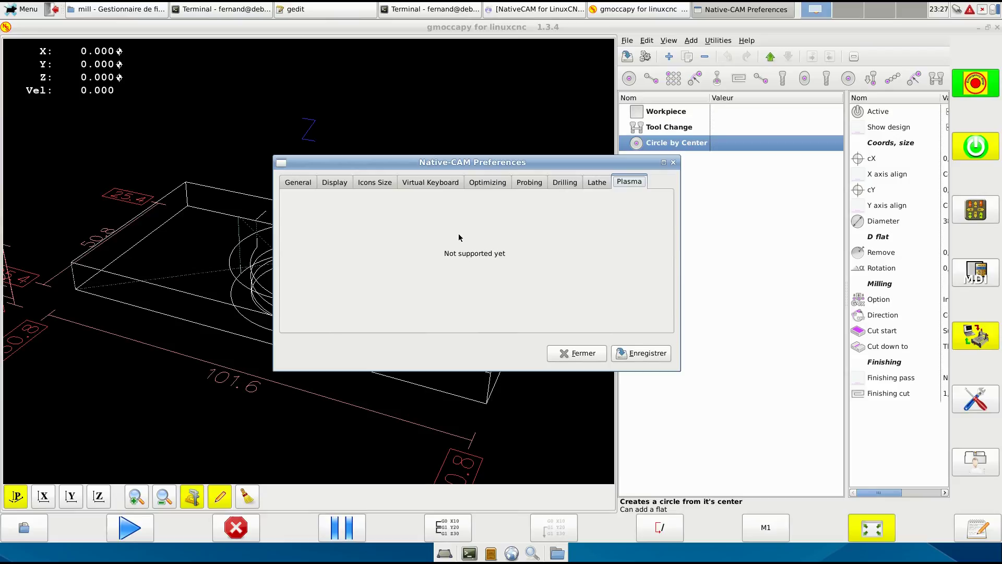
{"action": "left_click", "coordinate": [638, 355]}
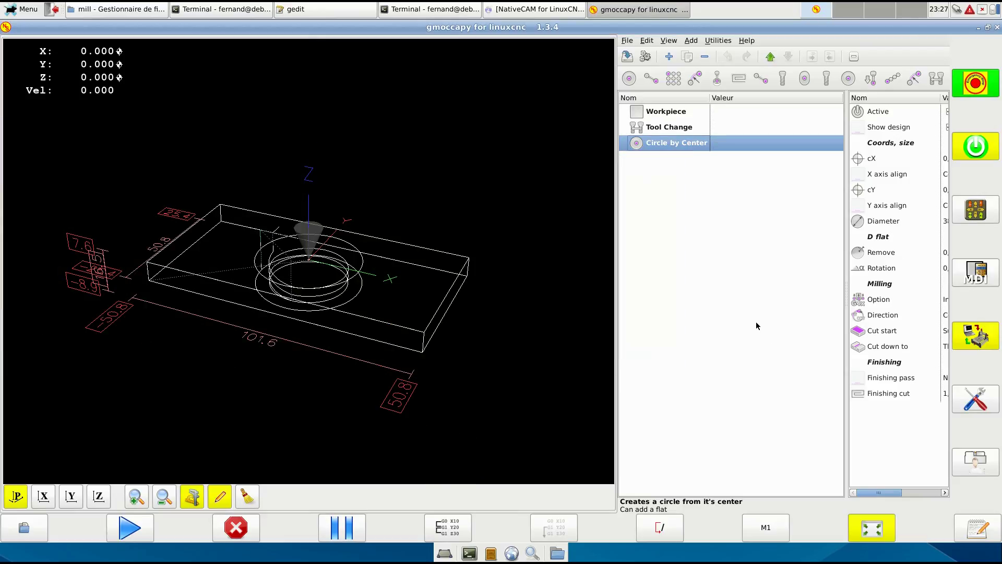
Widen the parameter list to show the circle's values and leave fullscreen preview for the normal layout.
{"action": "left_click_drag", "start_coordinate": [841, 217], "coordinate": [666, 228]}
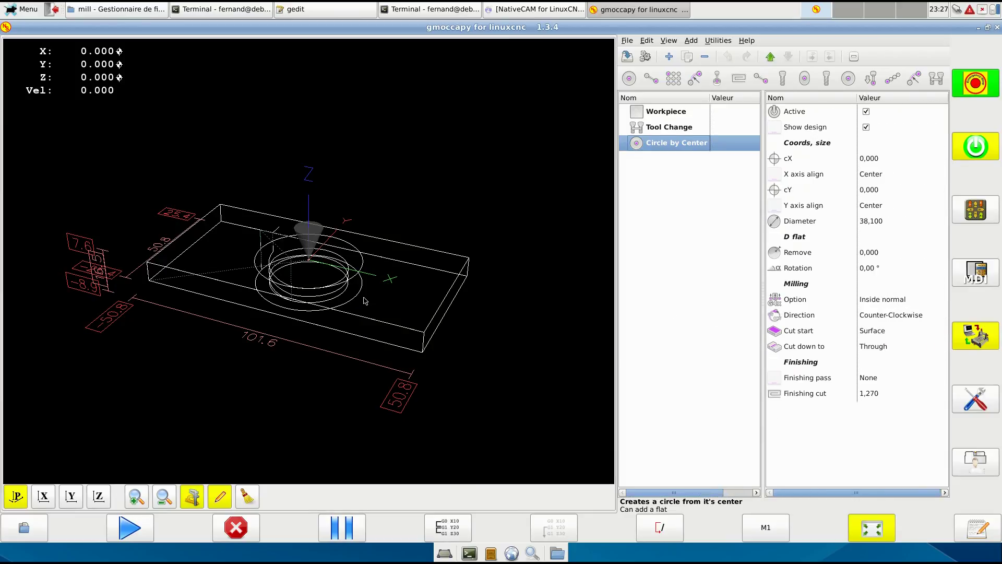
{"action": "left_click", "coordinate": [877, 528]}
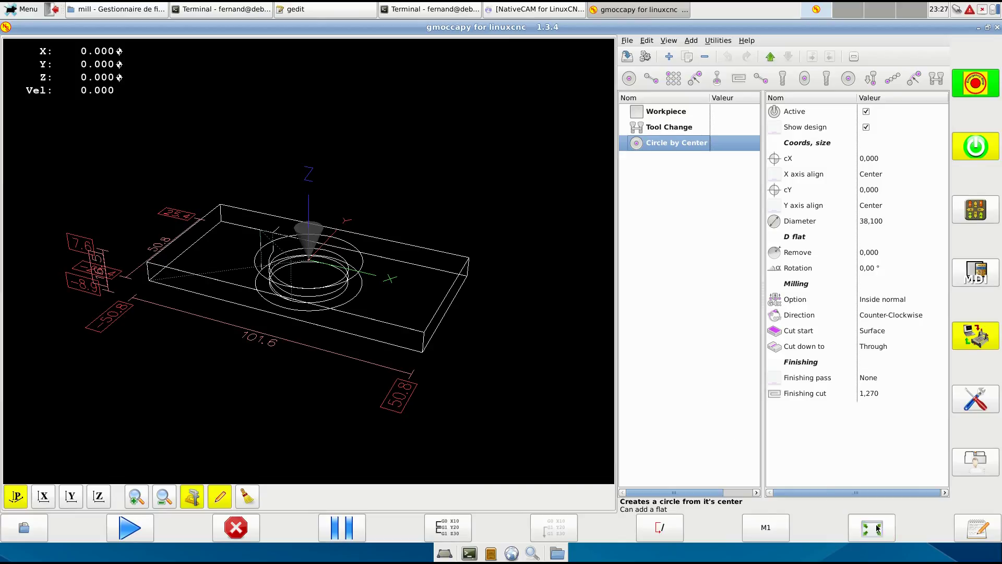
{"action": "left_click", "coordinate": [877, 527]}
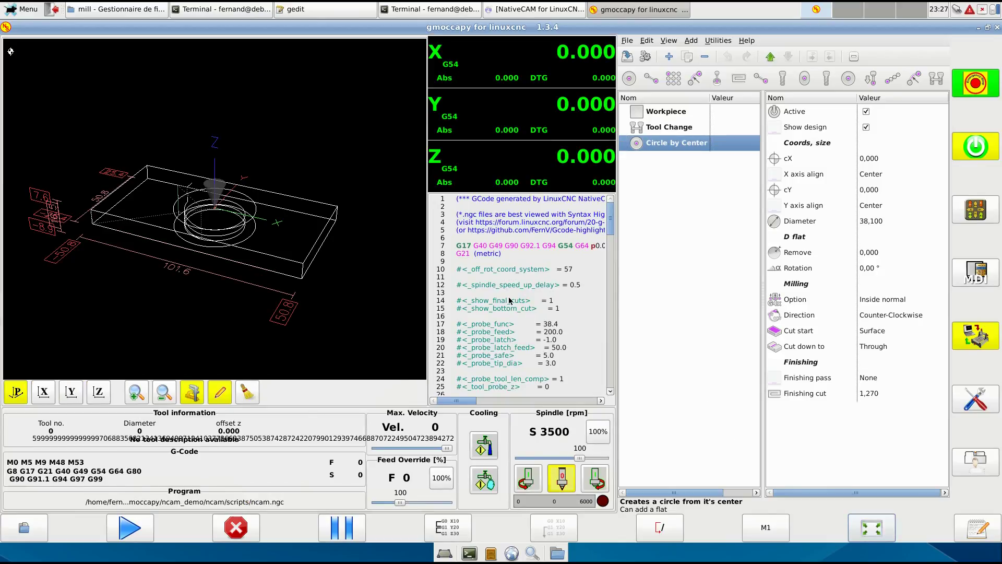
Scroll the ncam.ngc listing to line 146 to check the G53 G0 X2 post-amble.
{"action": "scroll", "coordinate": [509, 300], "scroll_direction": "down", "scroll_amount": 13}
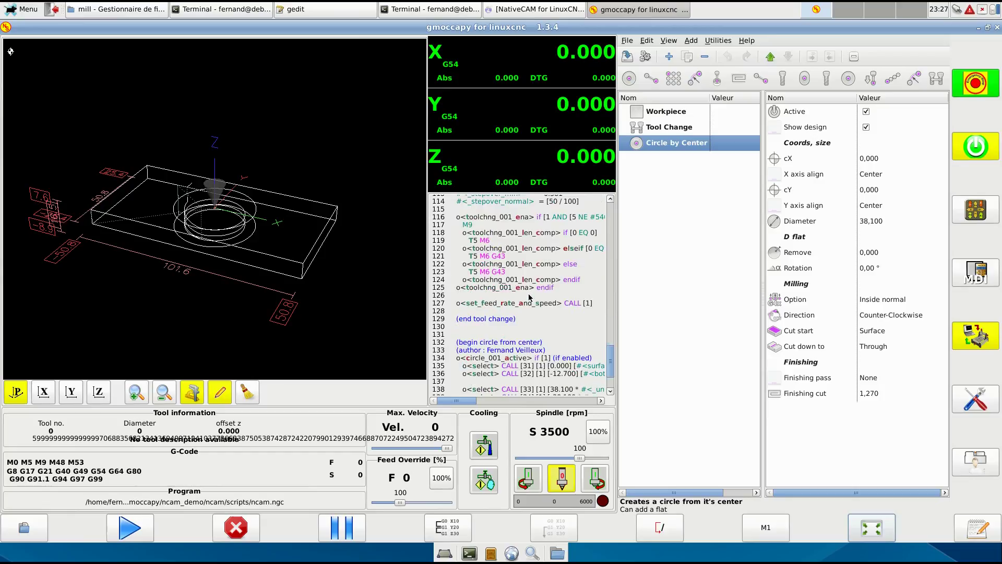
{"action": "scroll", "coordinate": [529, 296], "scroll_direction": "down", "scroll_amount": 1}
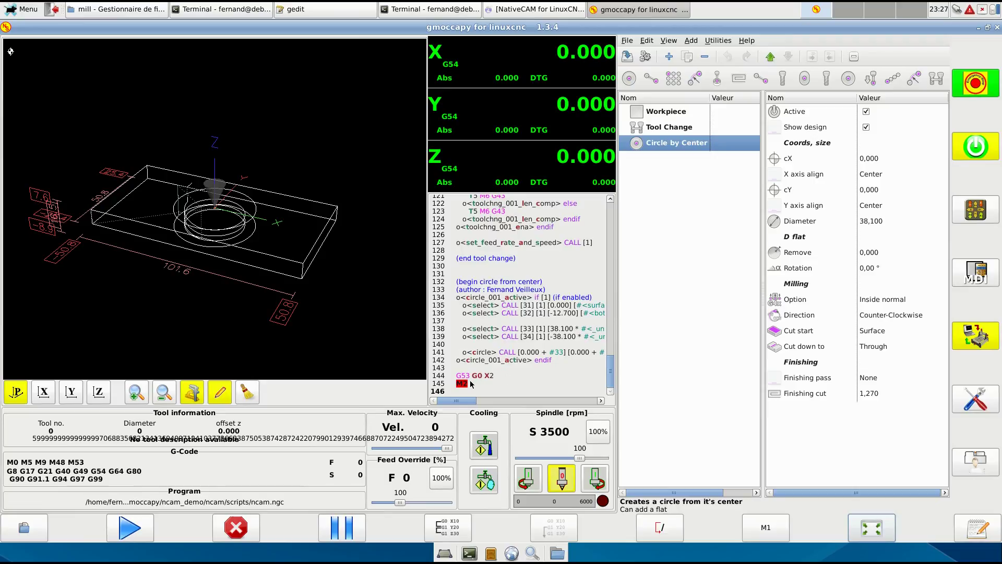
{"action": "scroll", "coordinate": [532, 323], "scroll_direction": "up", "scroll_amount": 5}
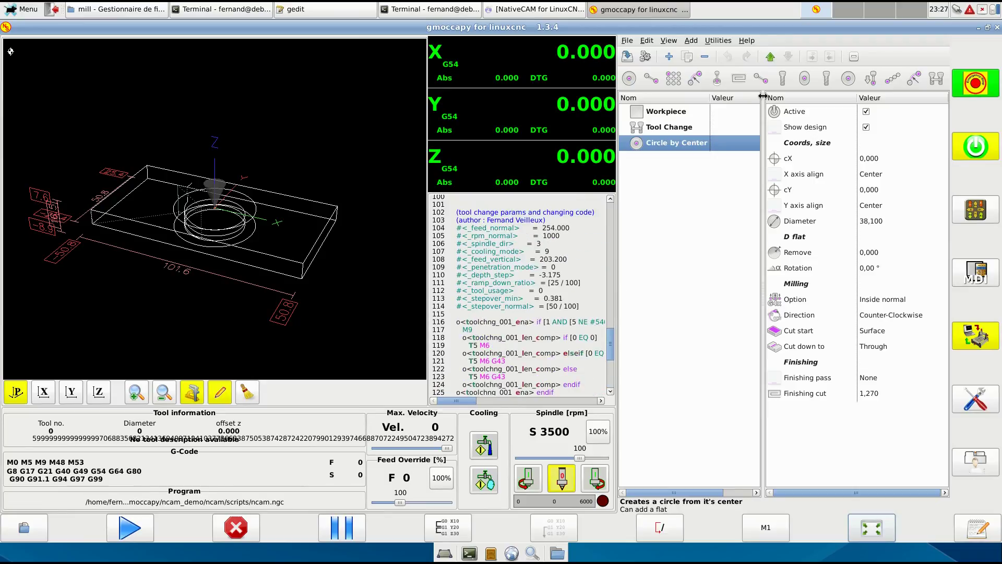